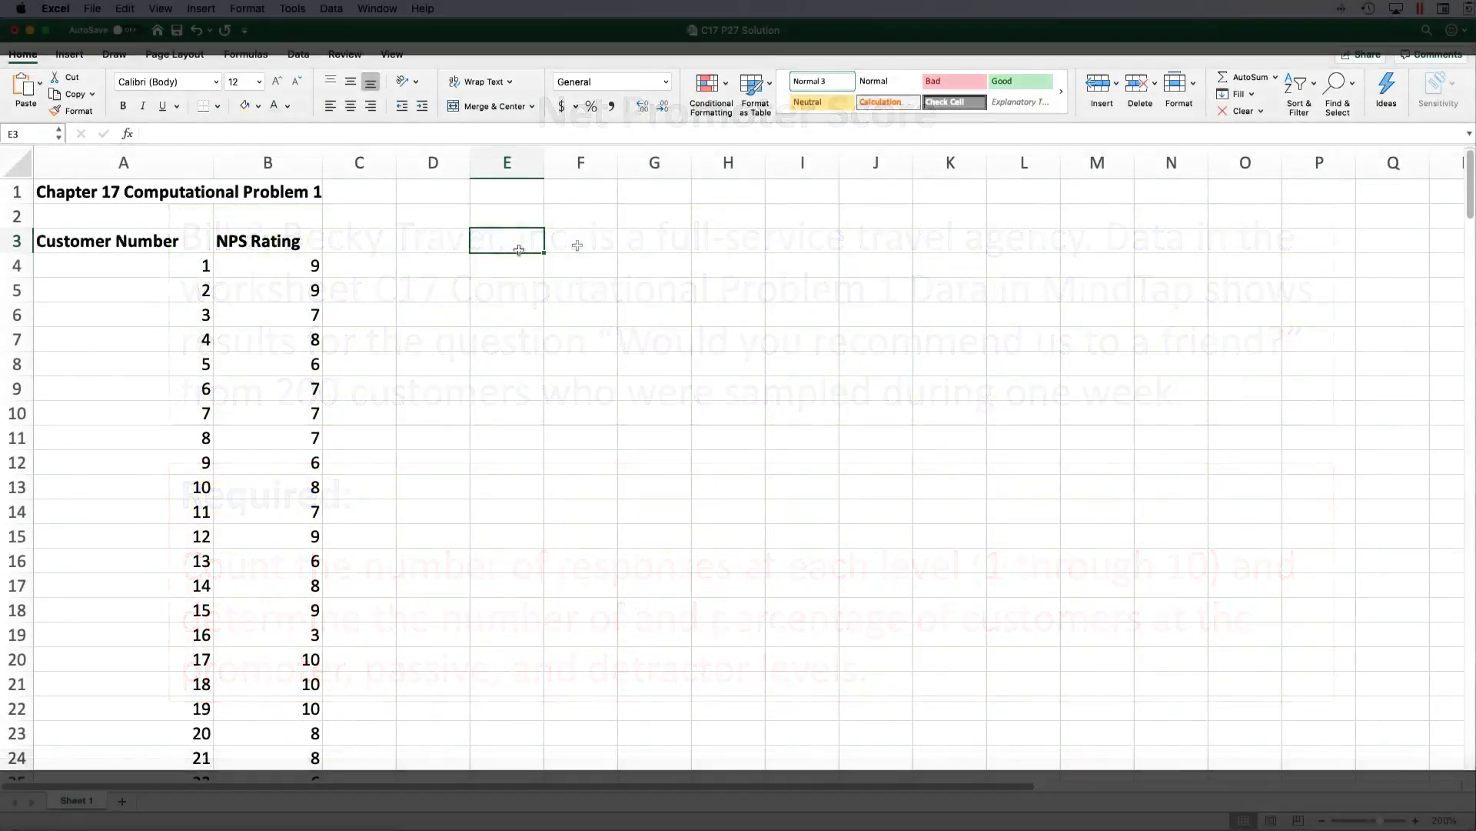
Enter bold Rating and Frequency headers in F3:G3 and narrow column F.
left_click(577, 244)
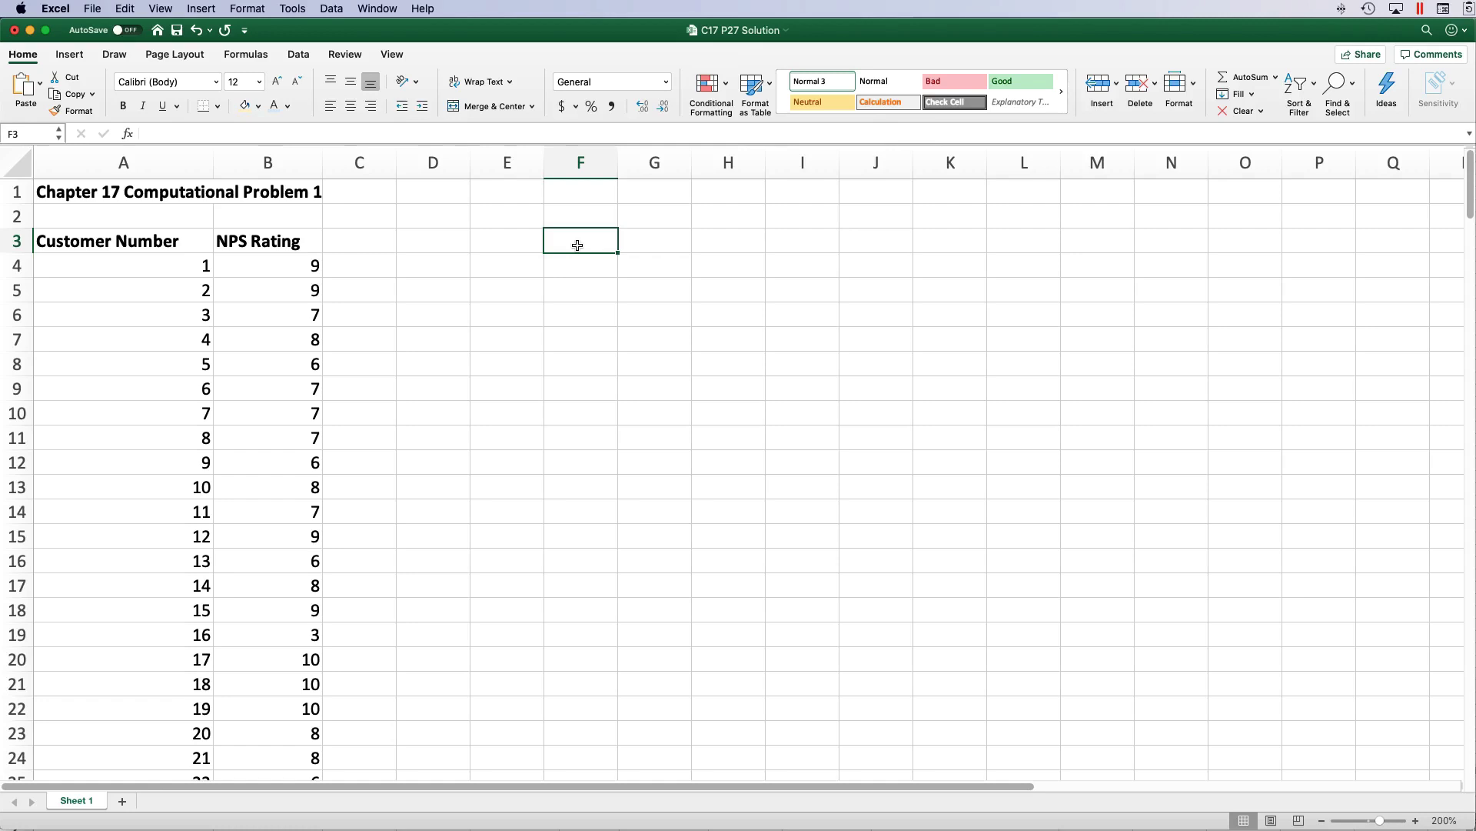
type("Rating")
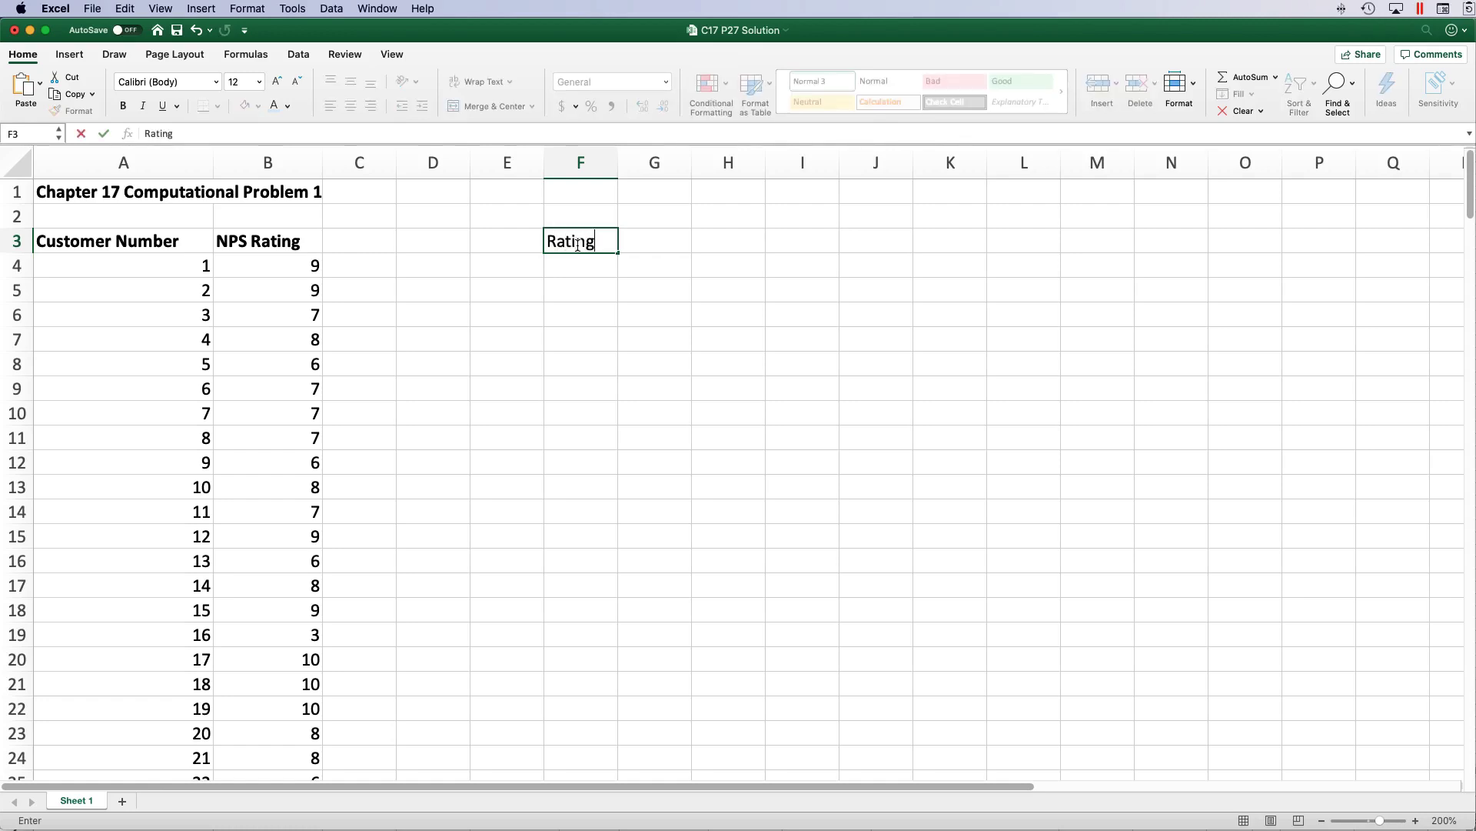
key("Tab")
type("Frequency")
left_click(578, 245, "shift")
key("super+b")
left_click_drag(619, 164, 693, 165)
Fill F4:F13 with the ratings 1 through 10.
left_click(600, 263)
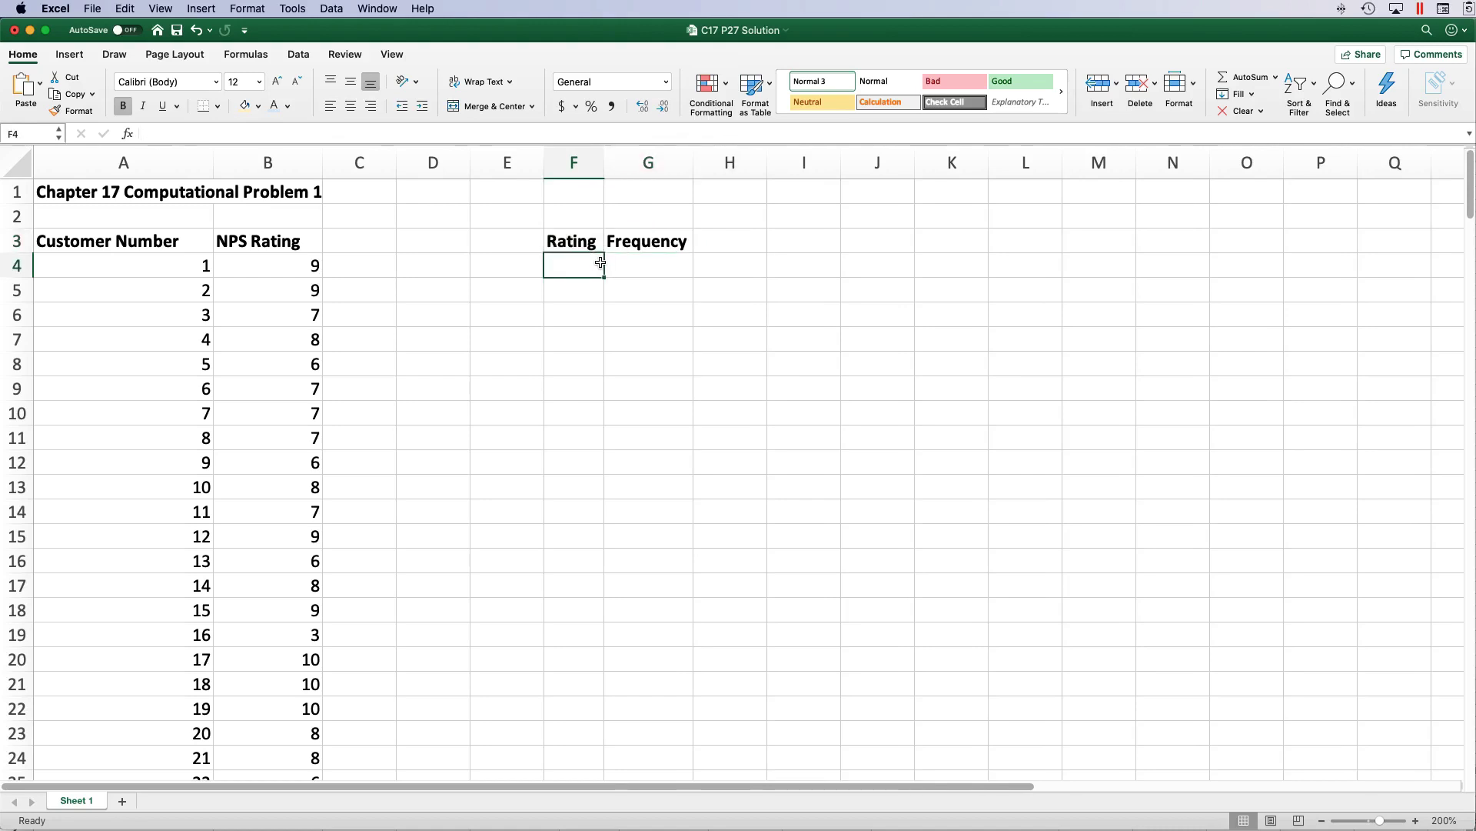
type("1 2 3 4")
key("Return")
type("5 6 7 ")
type("8")
key("Return")
type("9")
key("Return")
type("10")
key("Return")
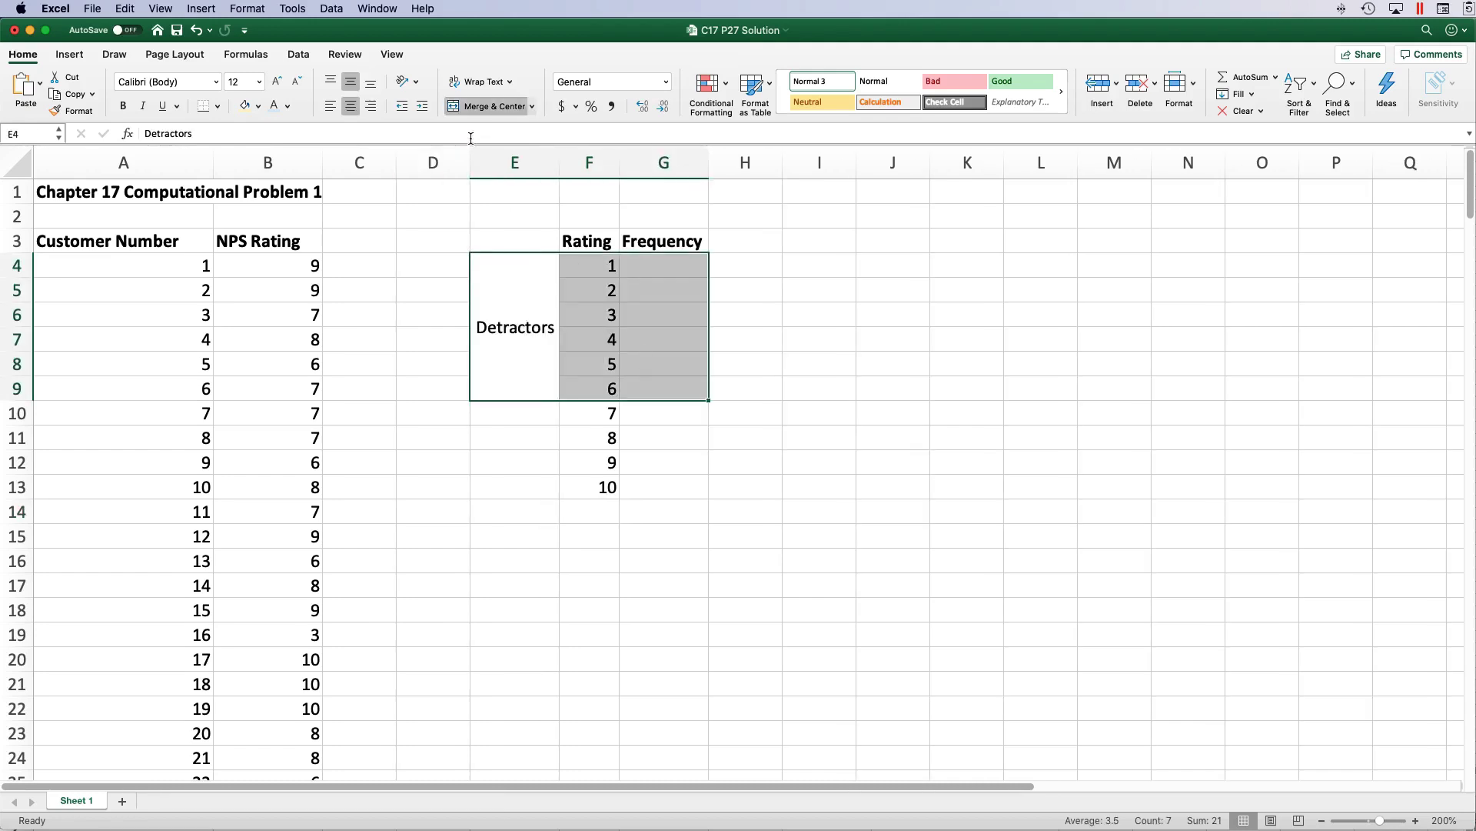
Shade the Detractors rows light peach and merge E10:E11 with the label Passives.
left_click(258, 107)
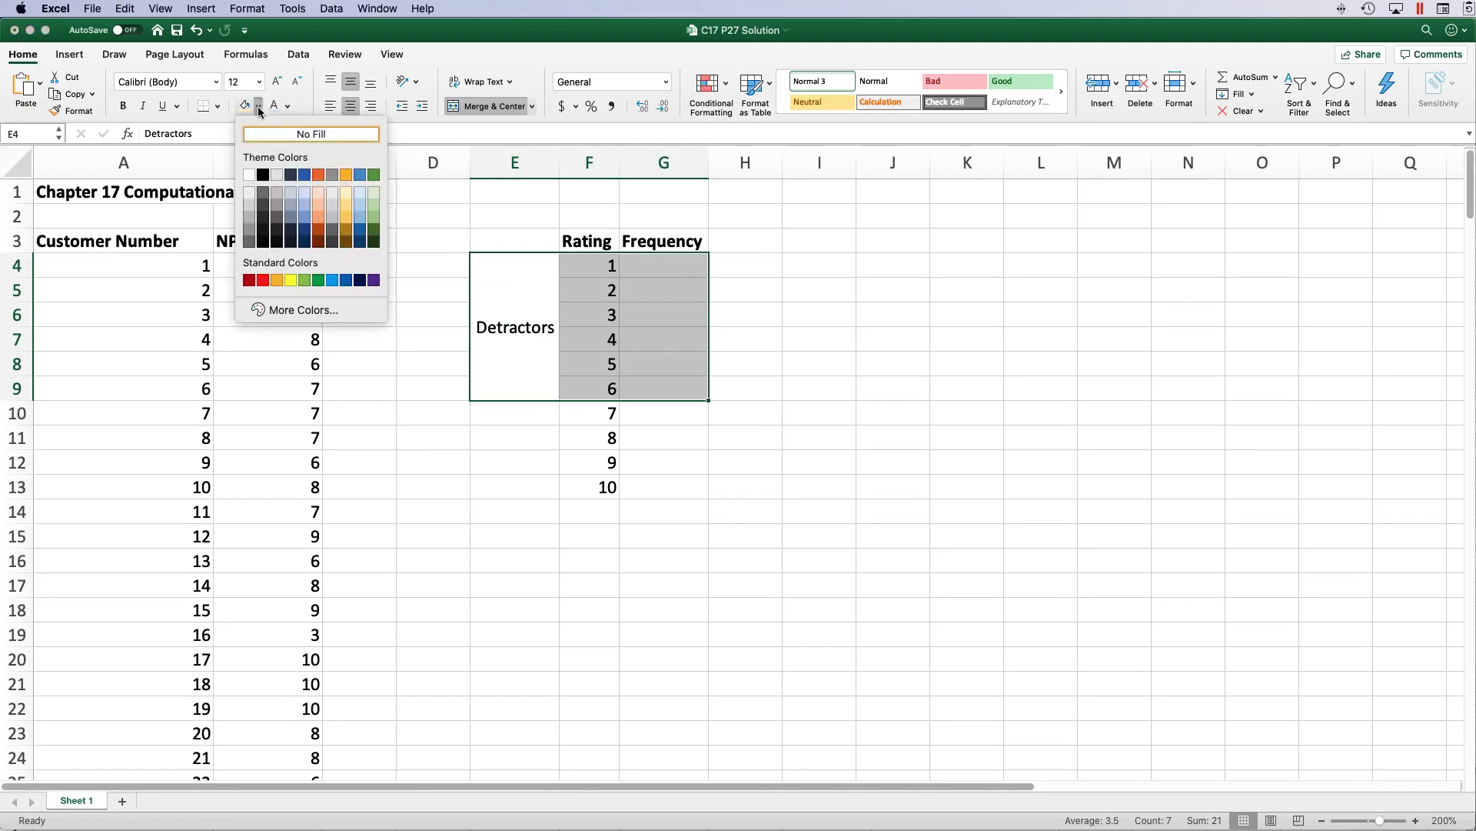
left_click(319, 191)
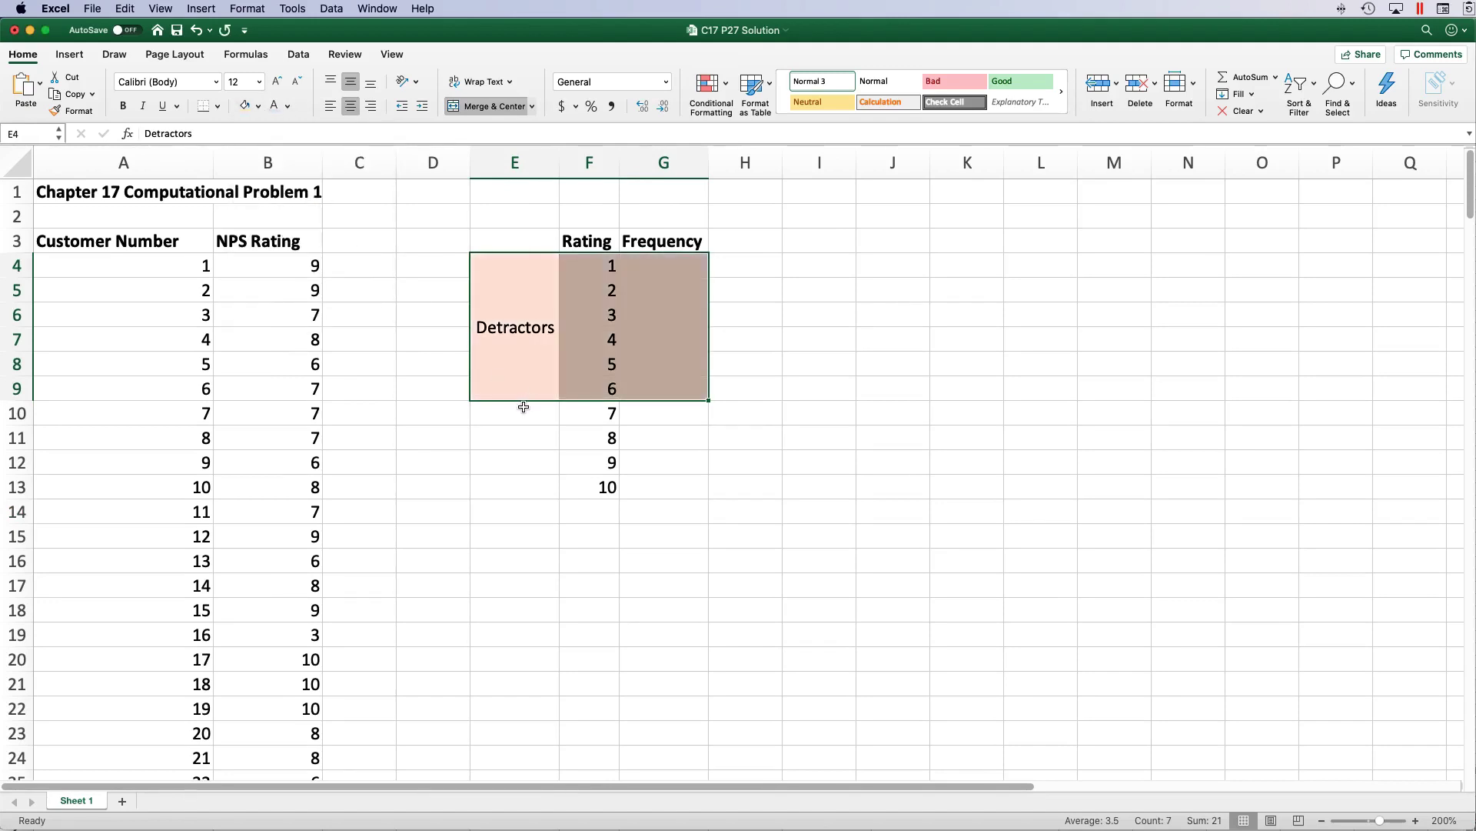
left_click_drag(523, 407, 522, 430)
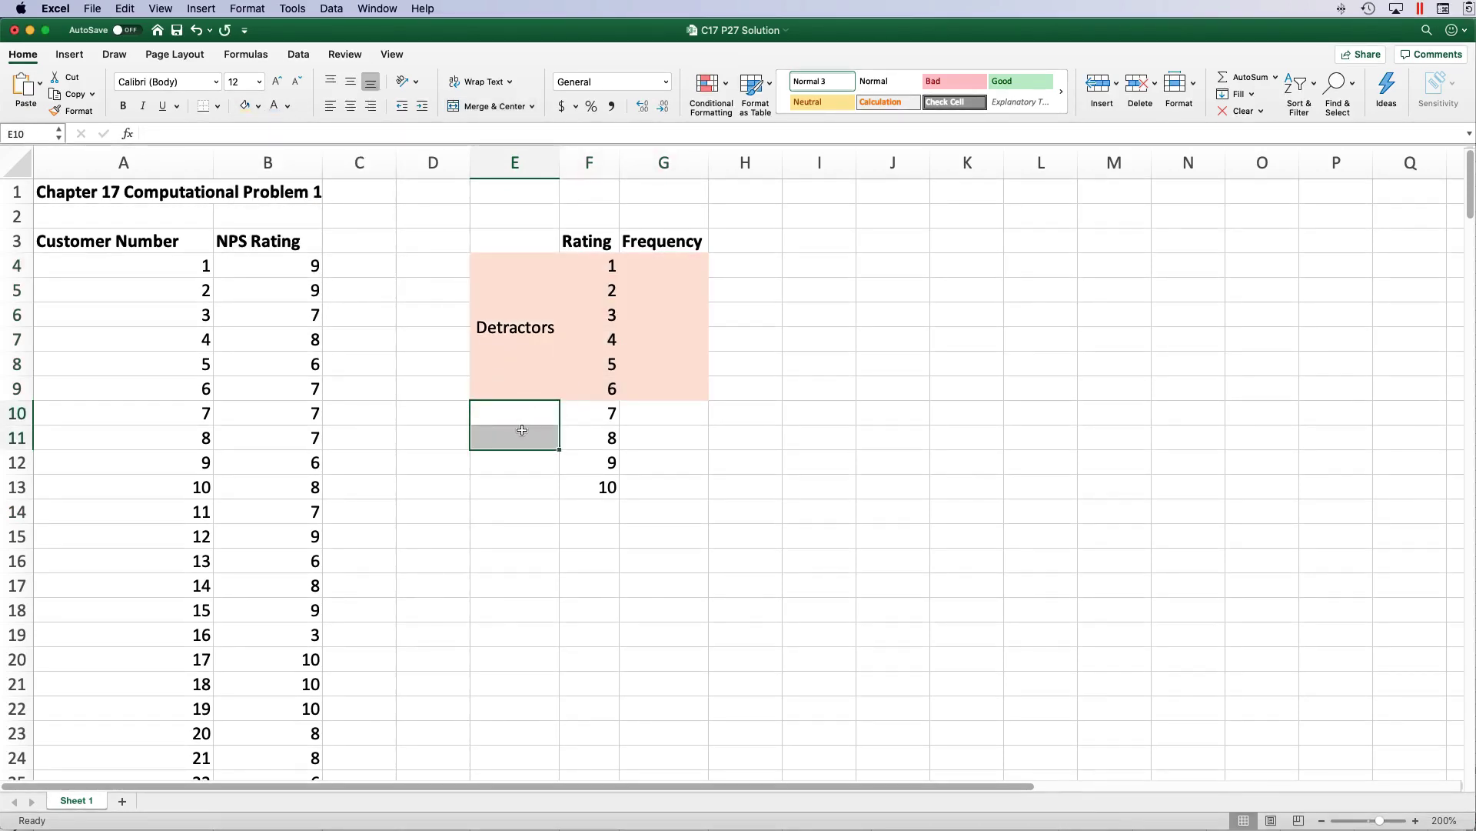
left_click(486, 106)
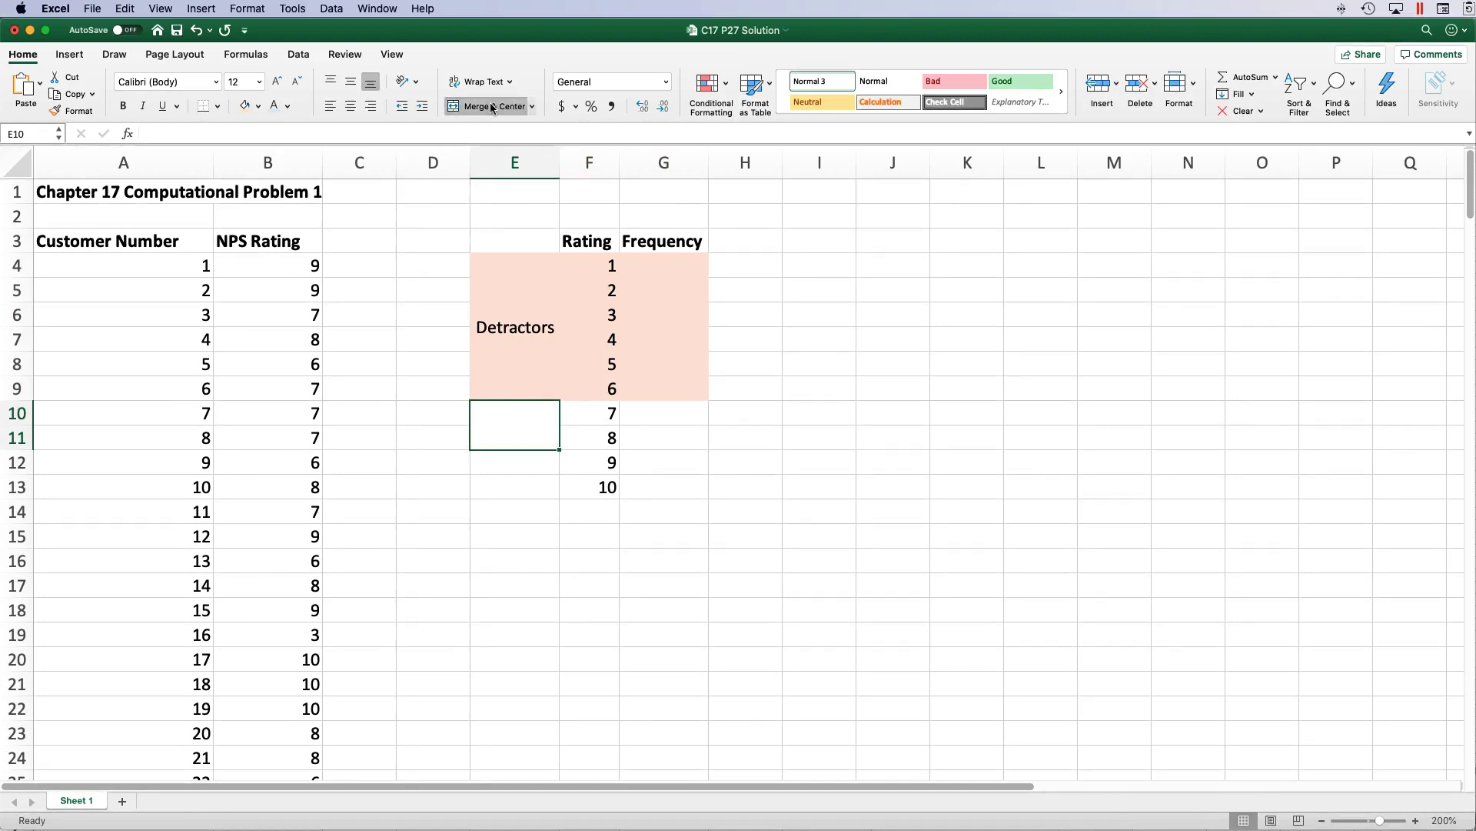
left_click(351, 88)
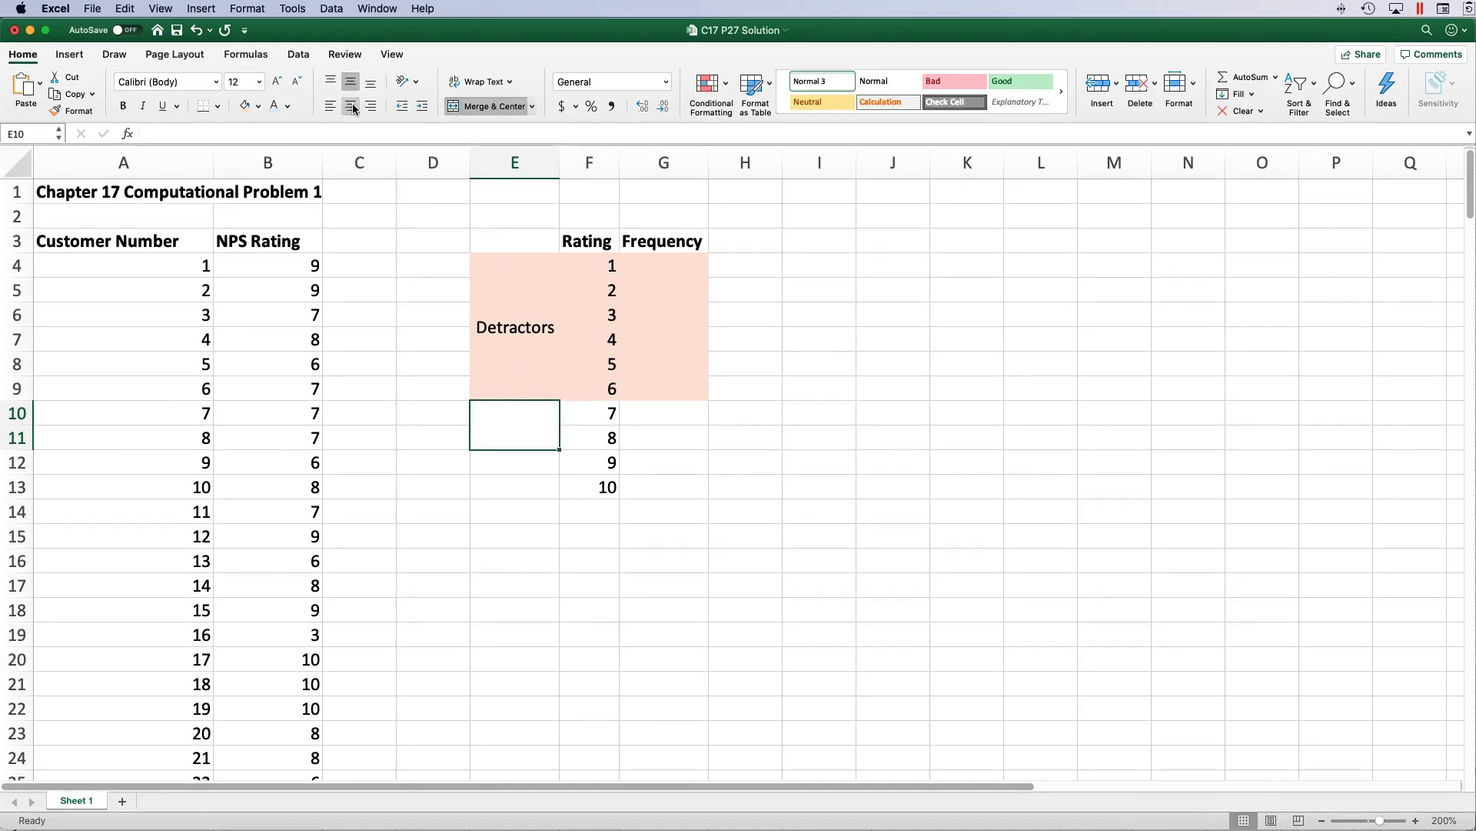
type("Passives\\")
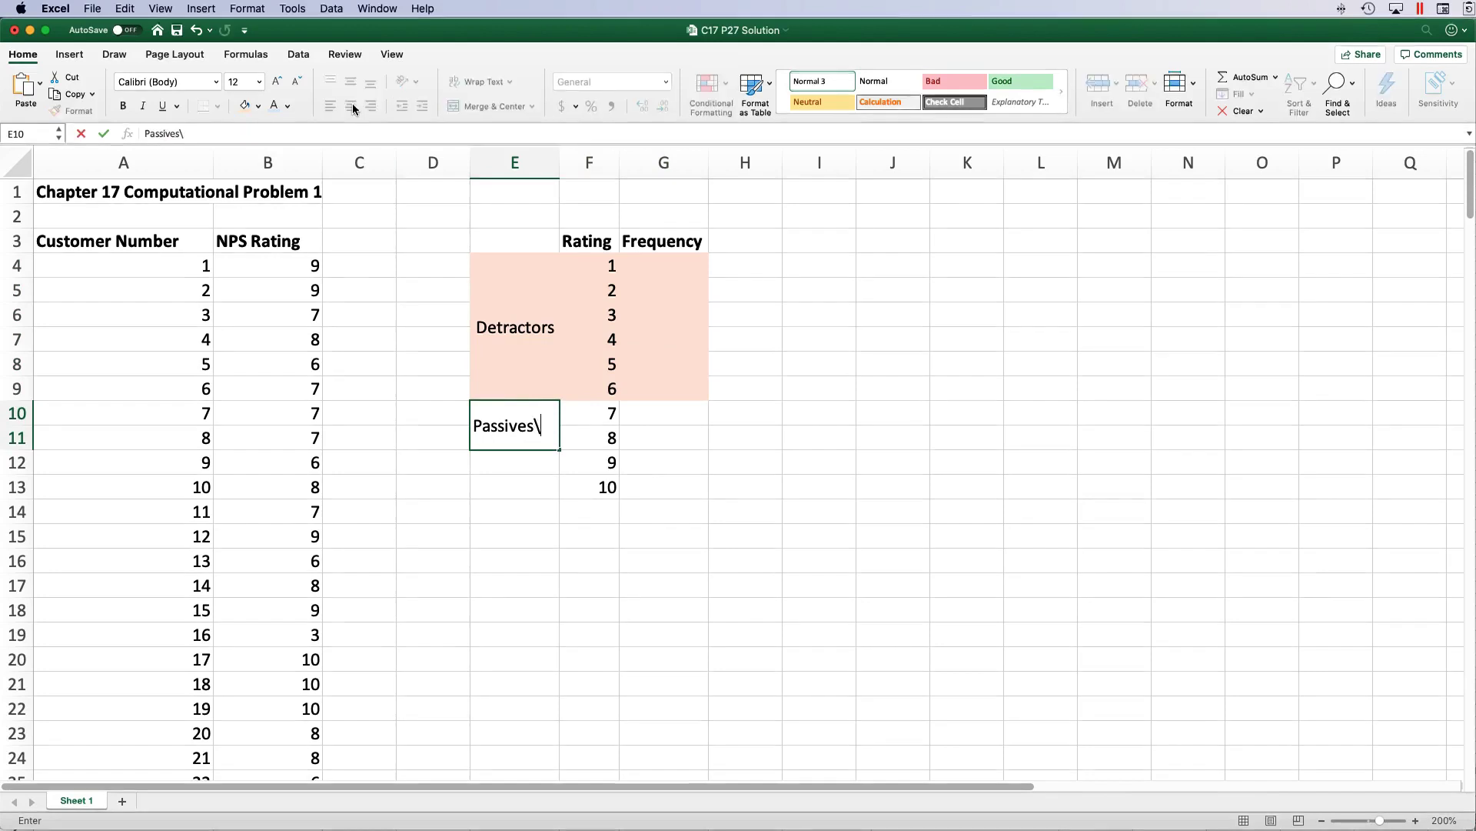
key("BackSpace")
Shade Passives rows light yellow, add a Promoters label and shade its rows light green.
left_click_drag(515, 425, 663, 437)
left_click(258, 106)
left_click(350, 195)
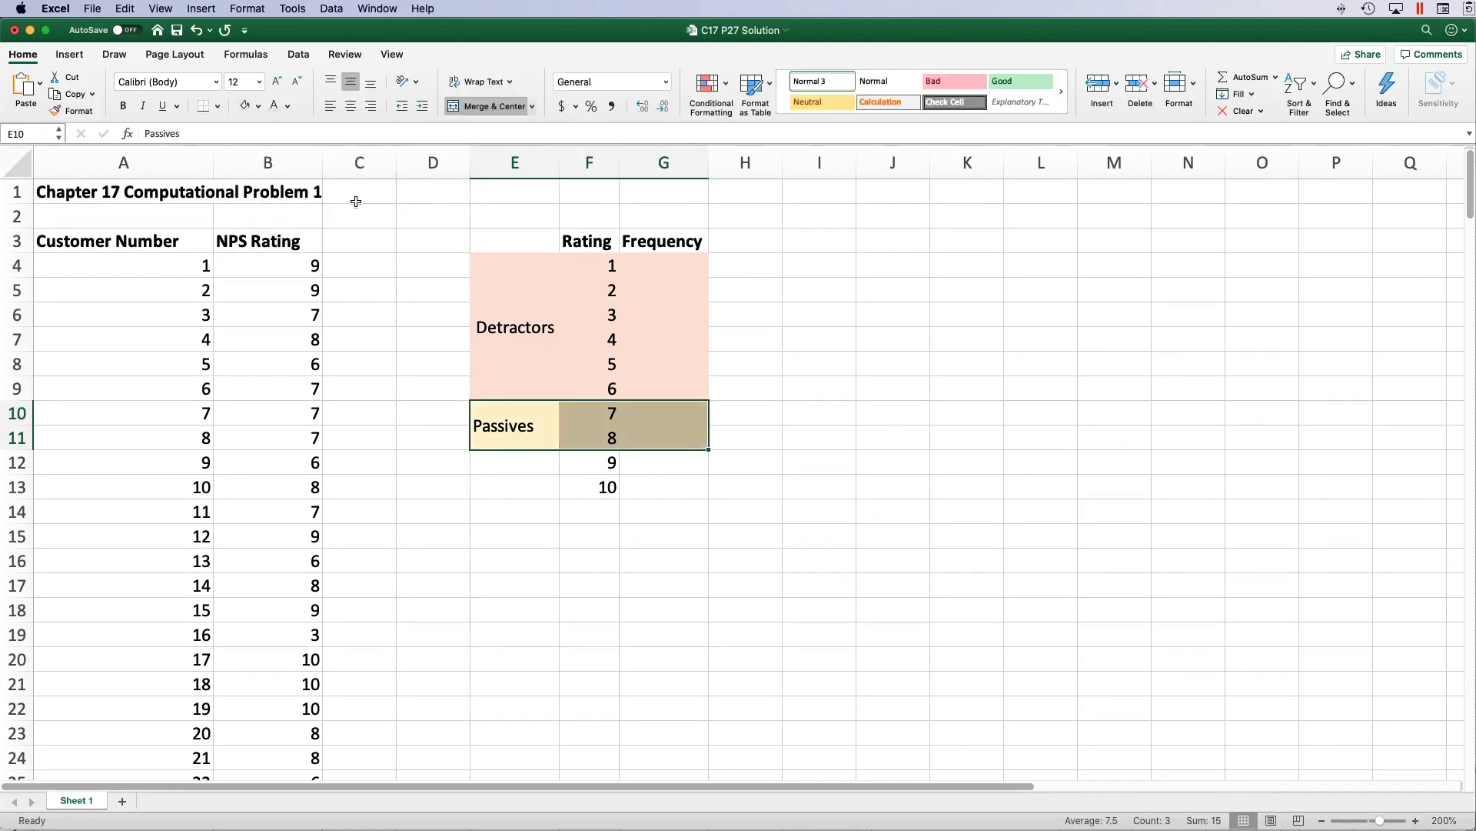
left_click(511, 466)
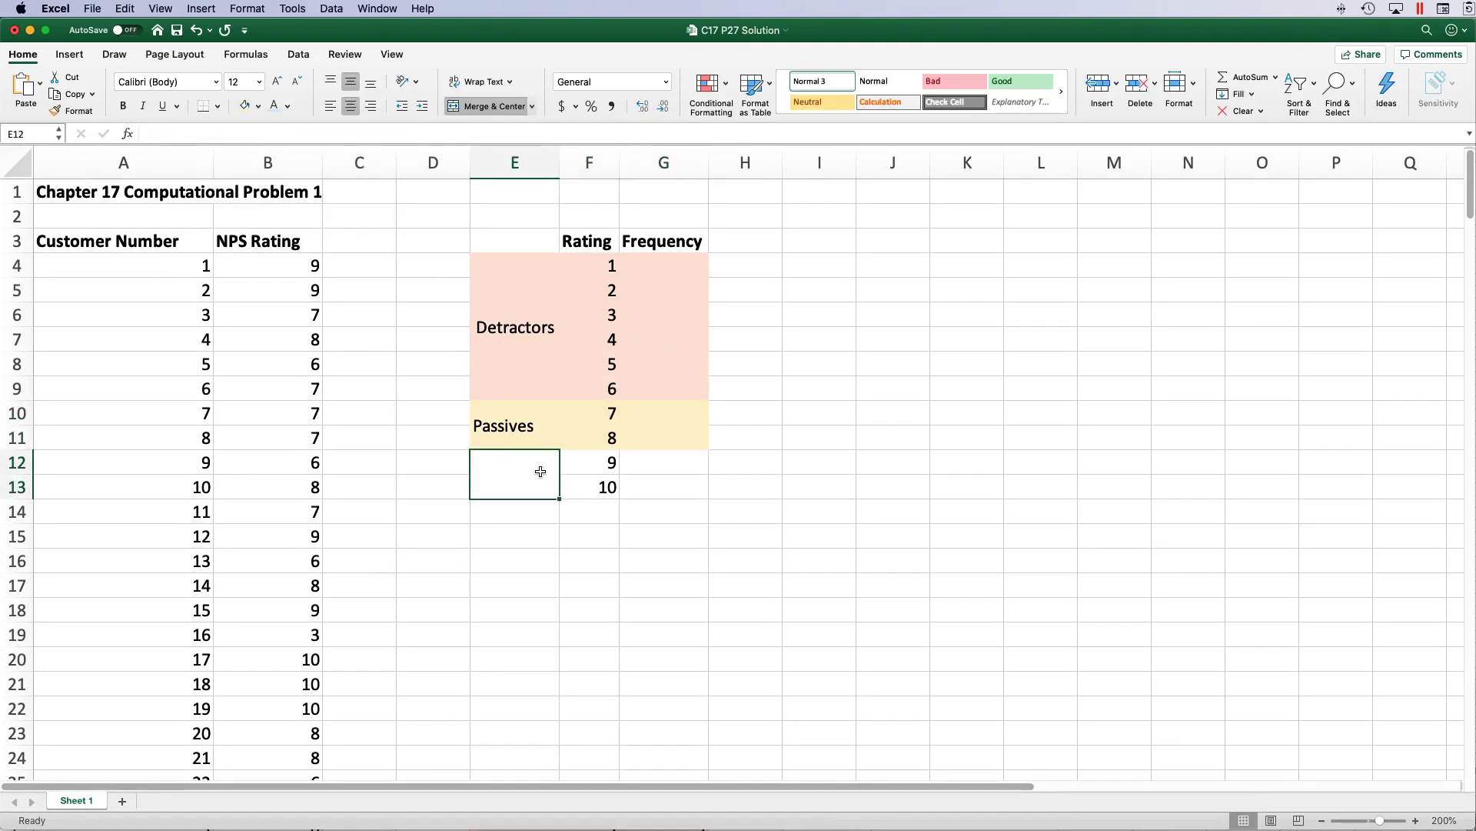
type("Promoters")
key("Return")
left_click(540, 471)
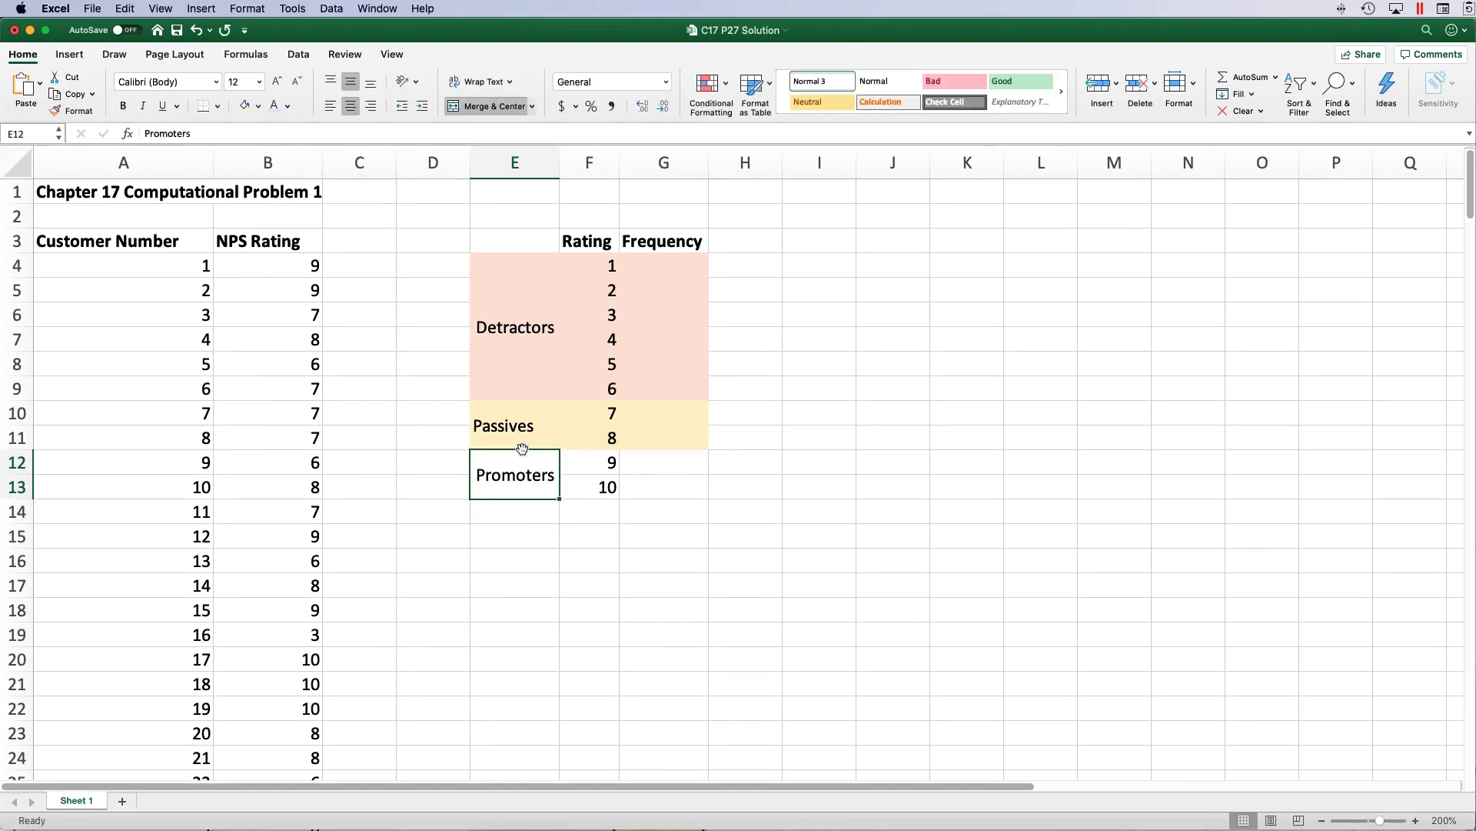
left_click_drag(523, 456, 638, 489)
left_click(259, 106)
left_click(374, 200)
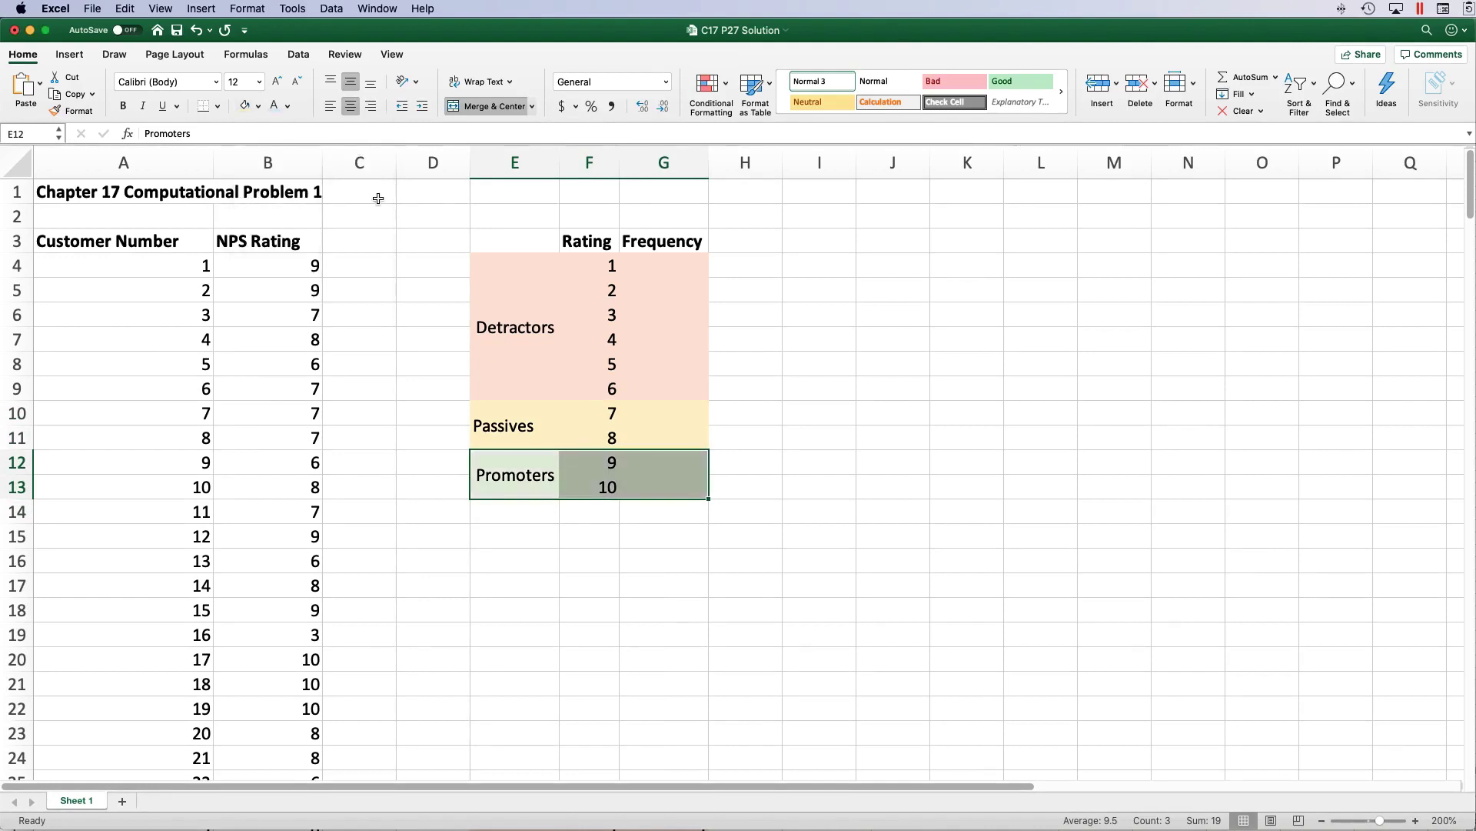
Make the category labels in E4:E13 bold and horizontally centred.
left_click(518, 469)
left_click(538, 330, "shift")
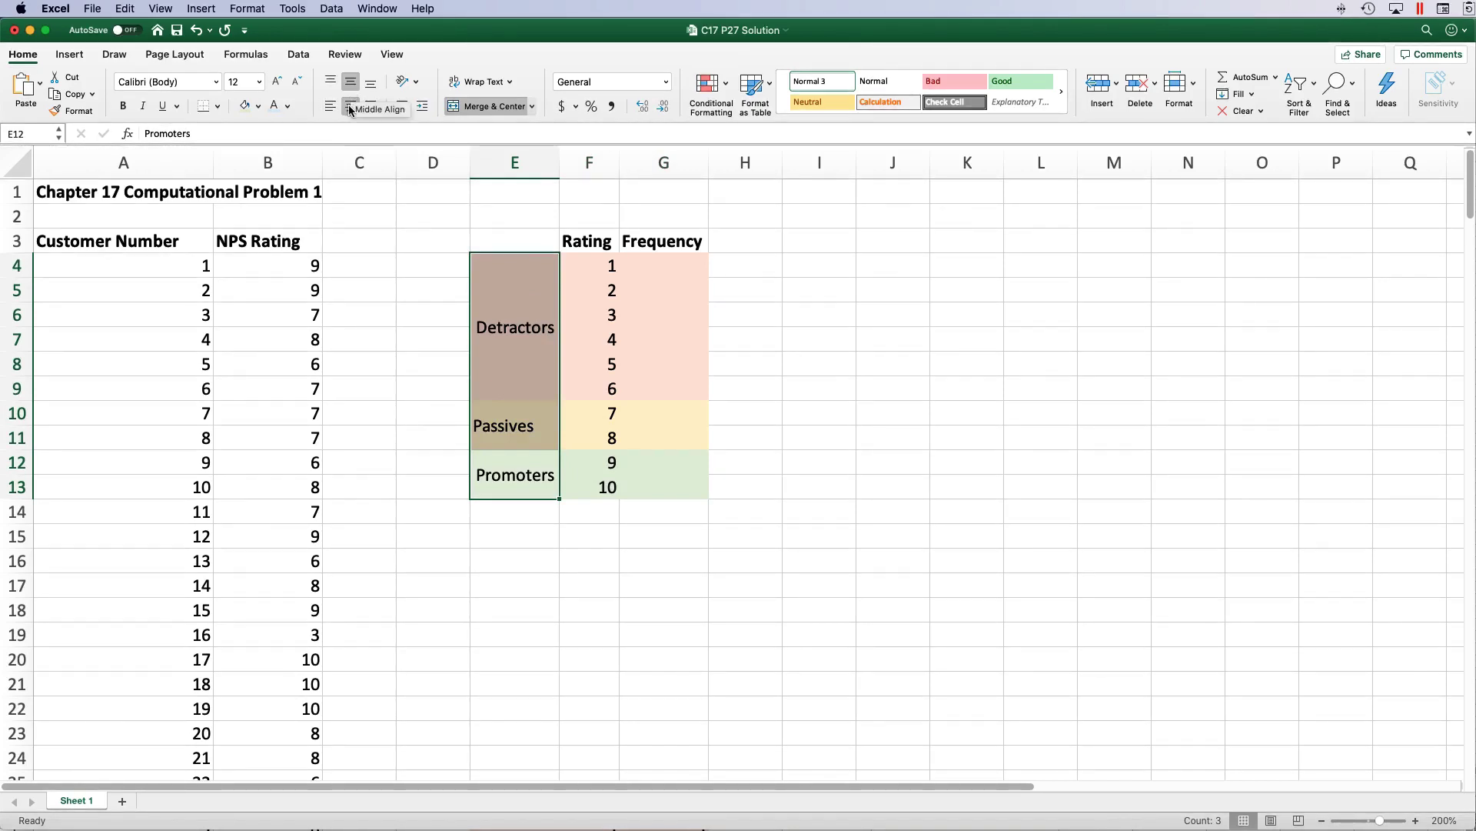
key("super+b")
left_click(351, 109)
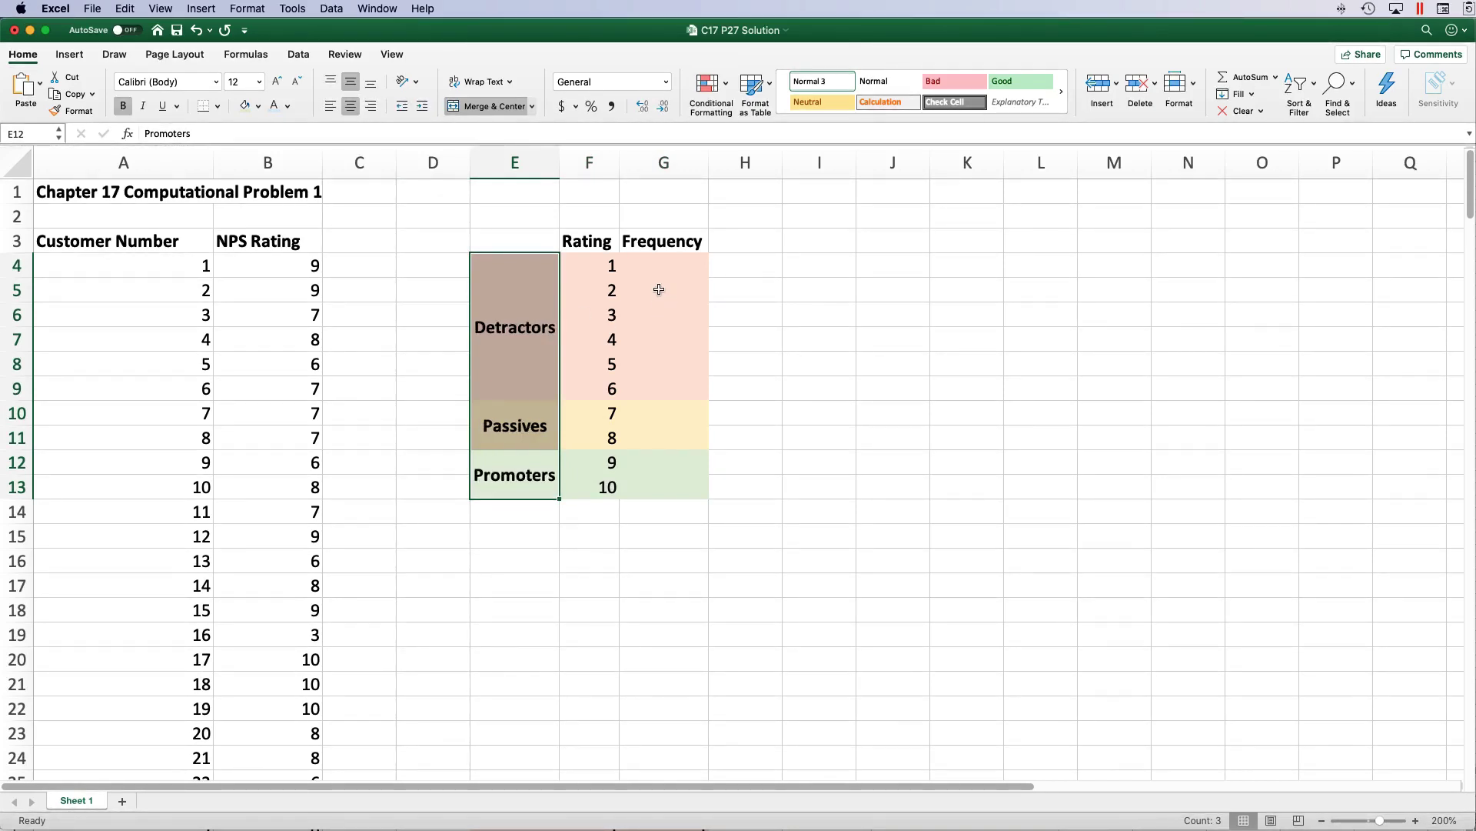
left_click(657, 263)
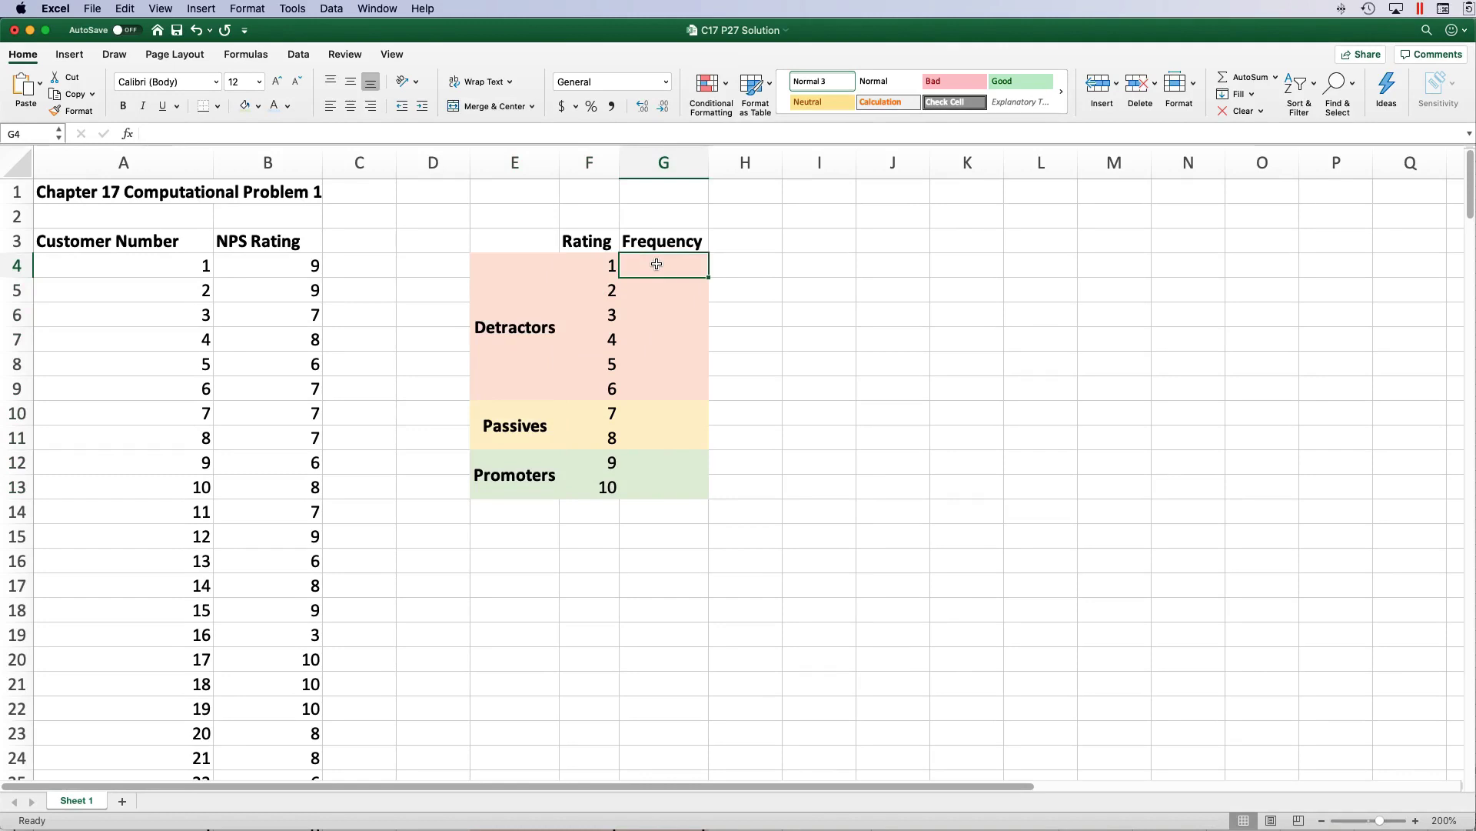
Enter =COUNTIF(B4:B203,"1") in G4 to count responses rating 1.
type("=coun")
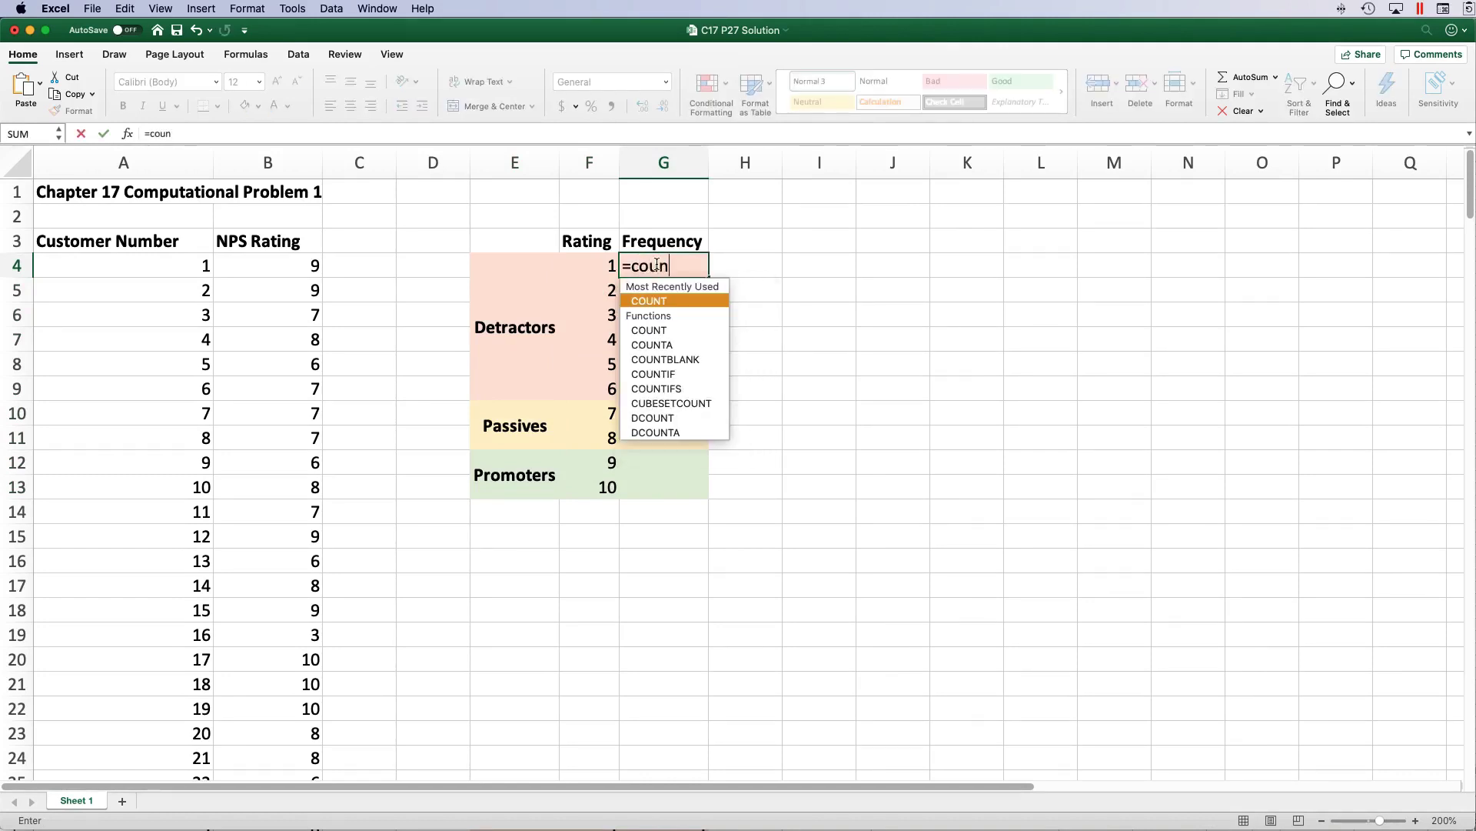
type("tif")
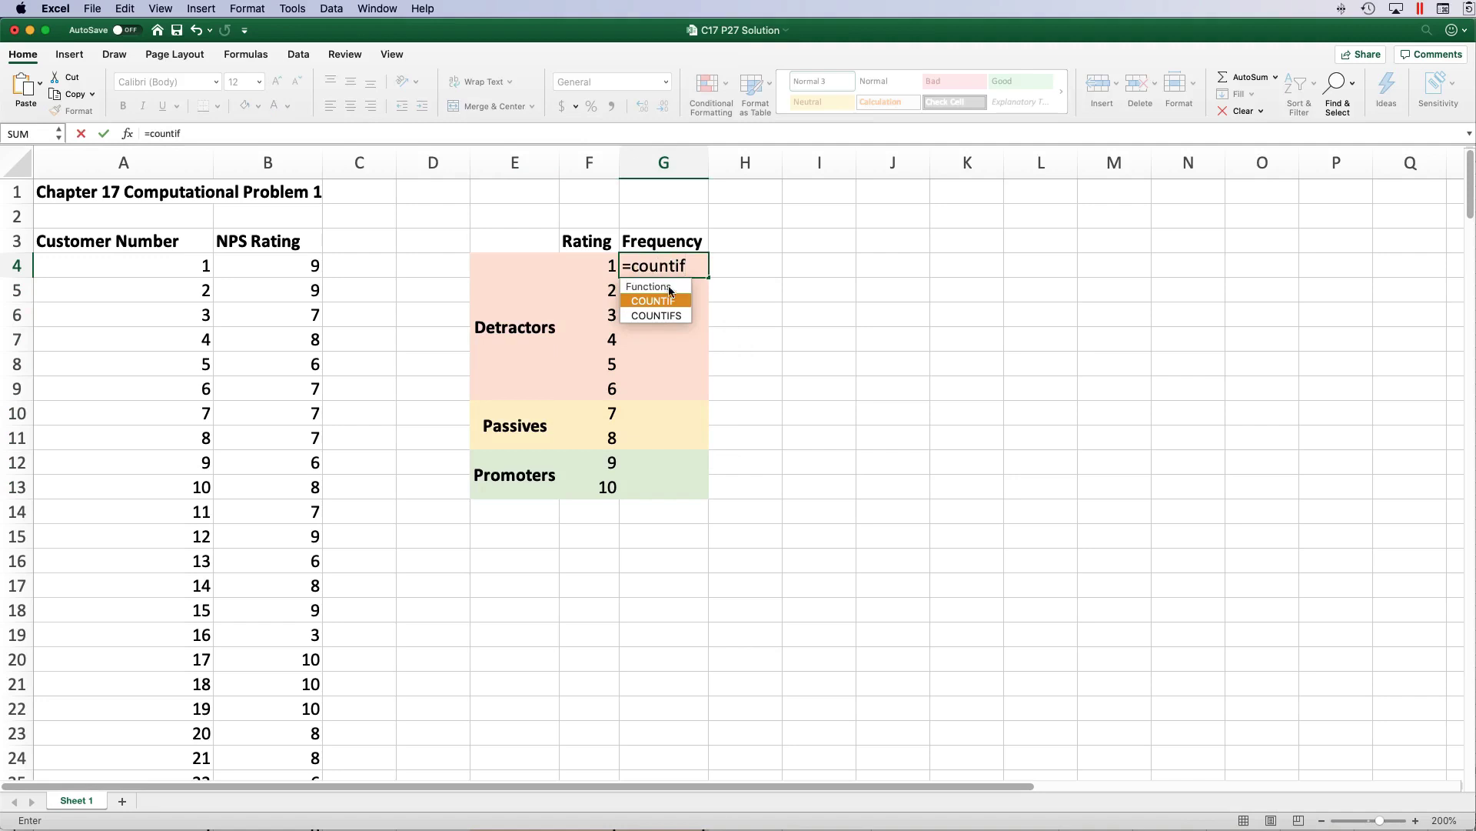
double_click(672, 299)
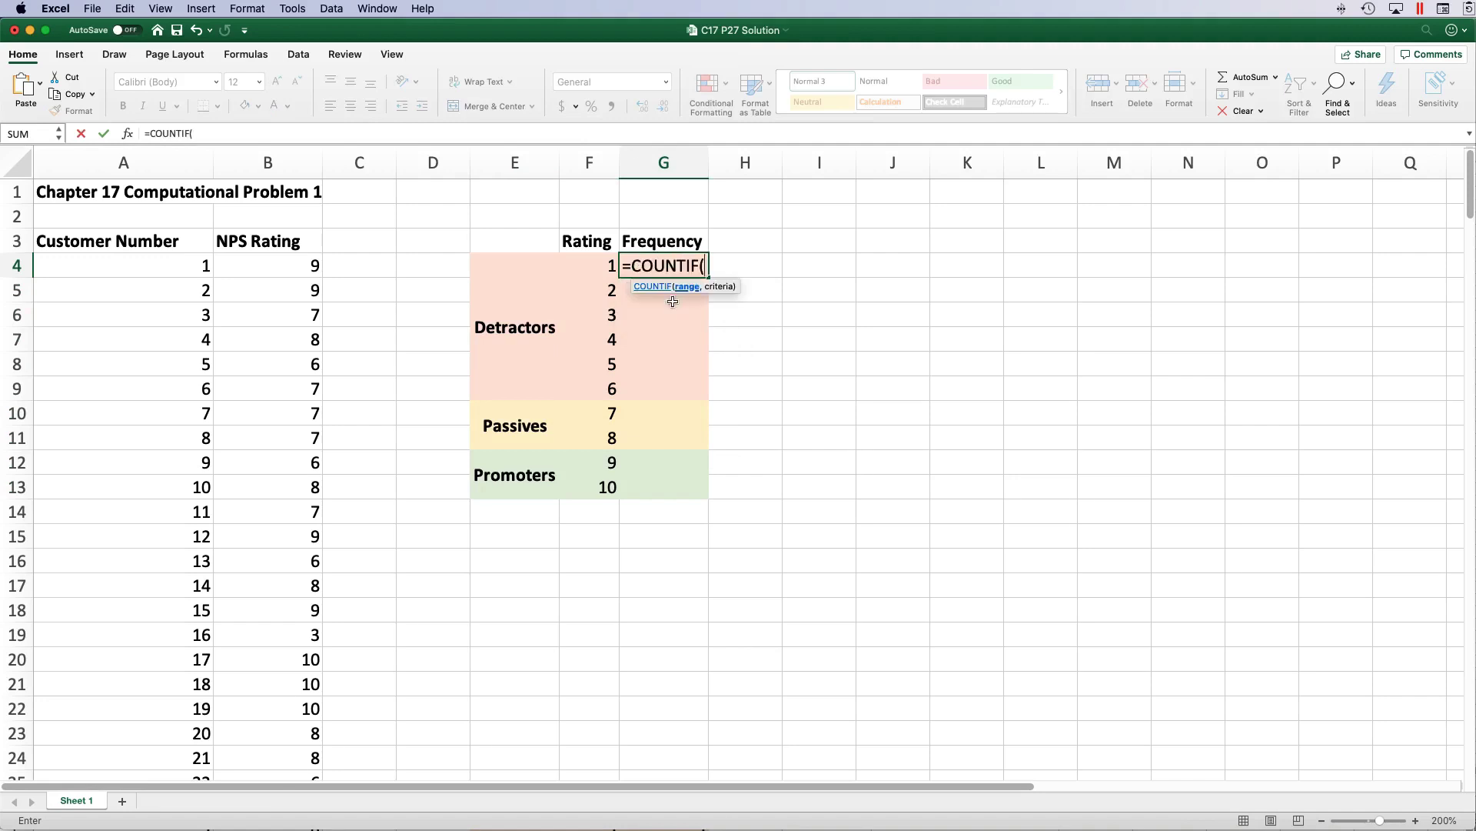
left_click(264, 268)
left_click_drag(263, 268, 286, 684)
scroll(469, 467, "up", 20)
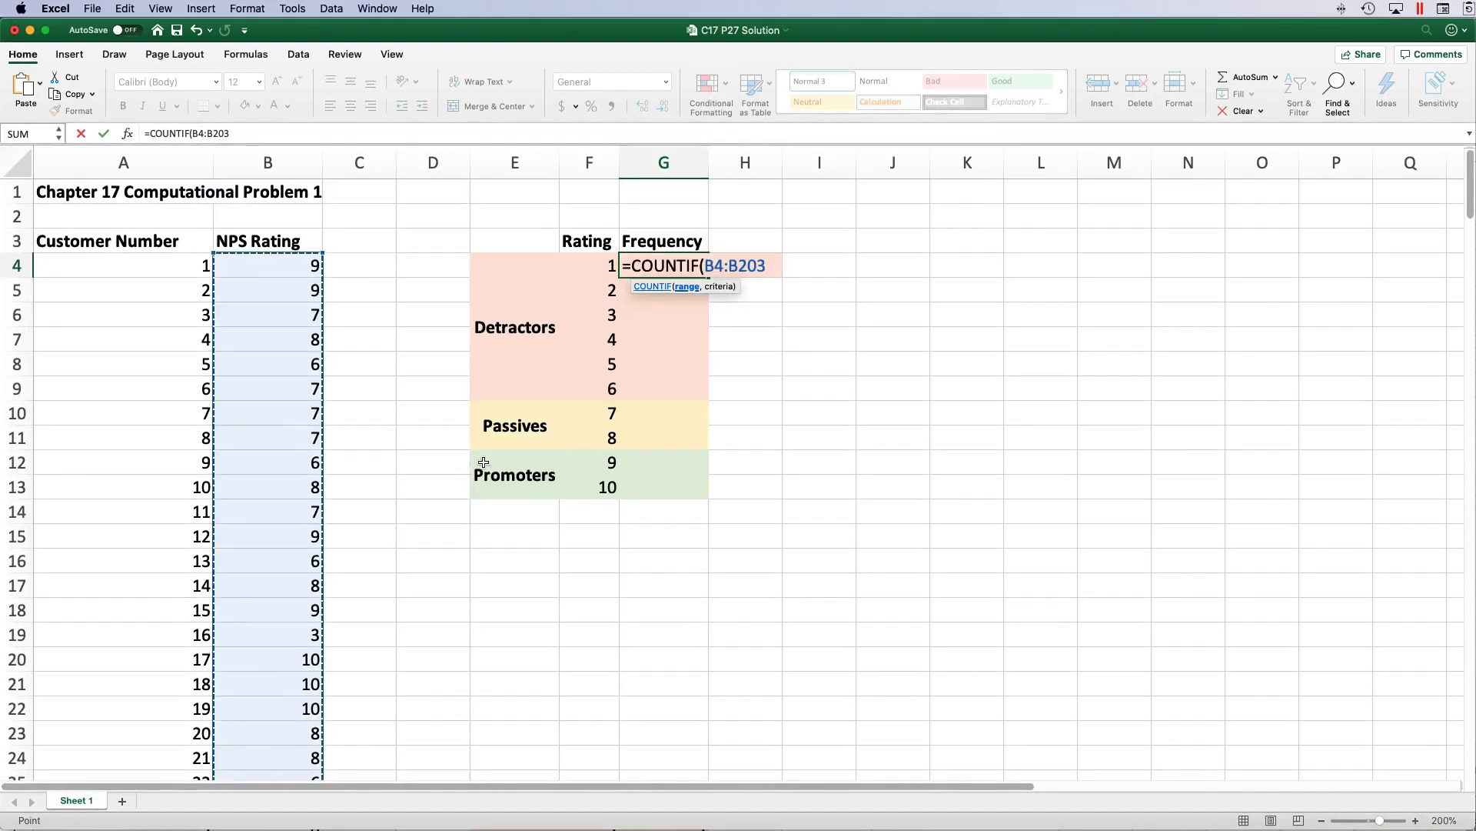
left_click(771, 261)
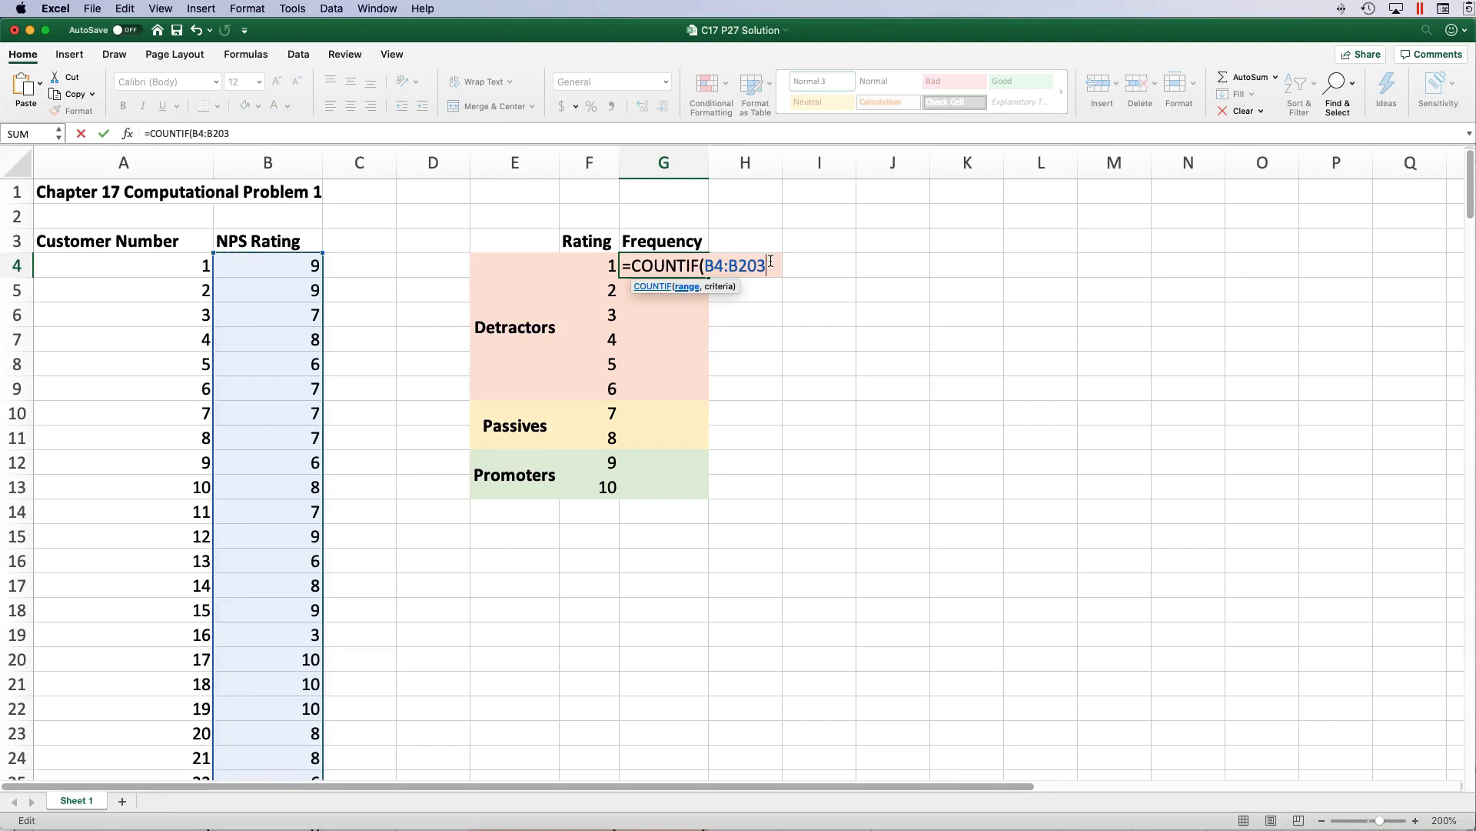
type(",\"1\")")
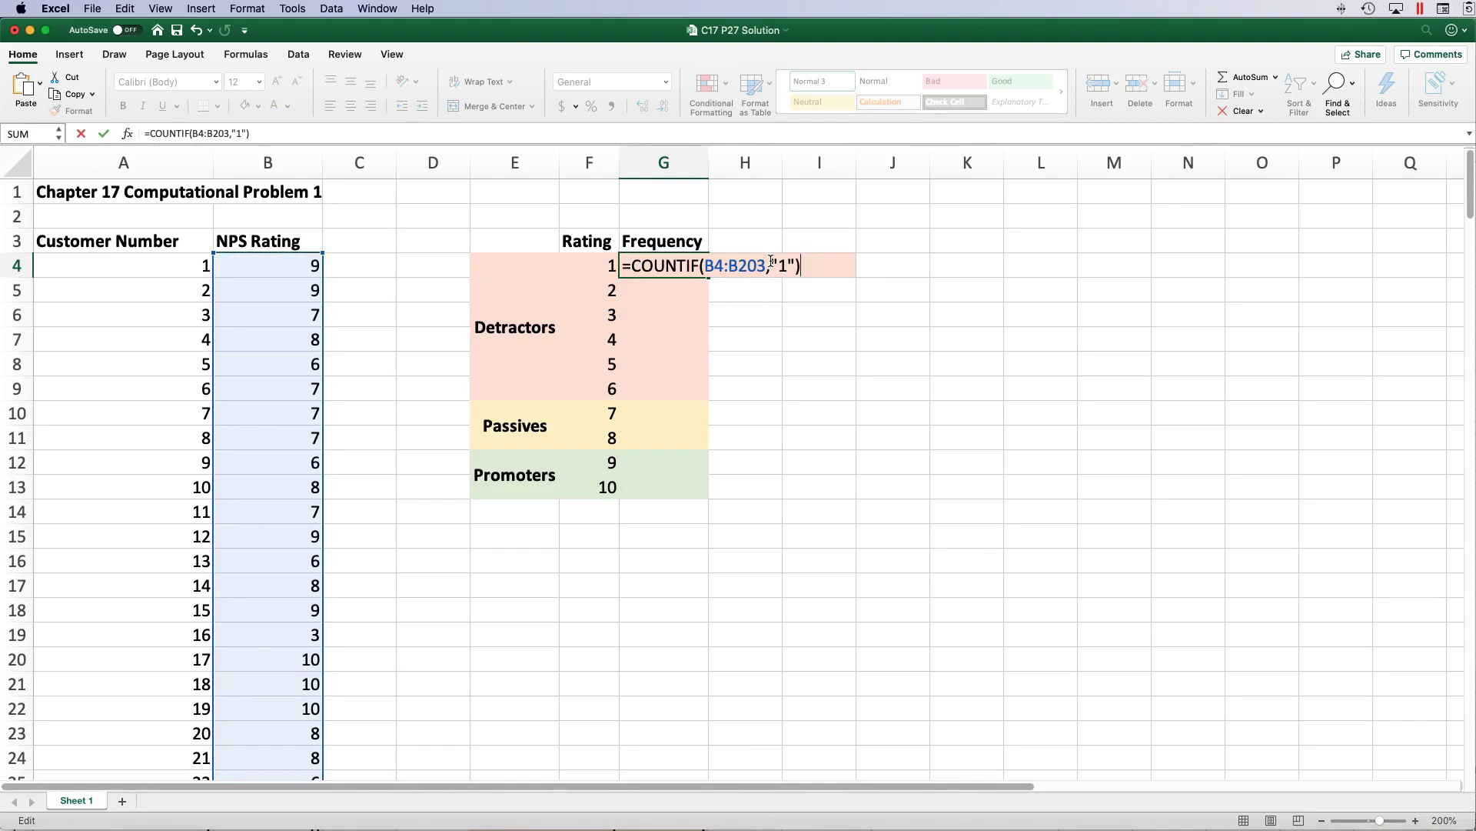
key("Return")
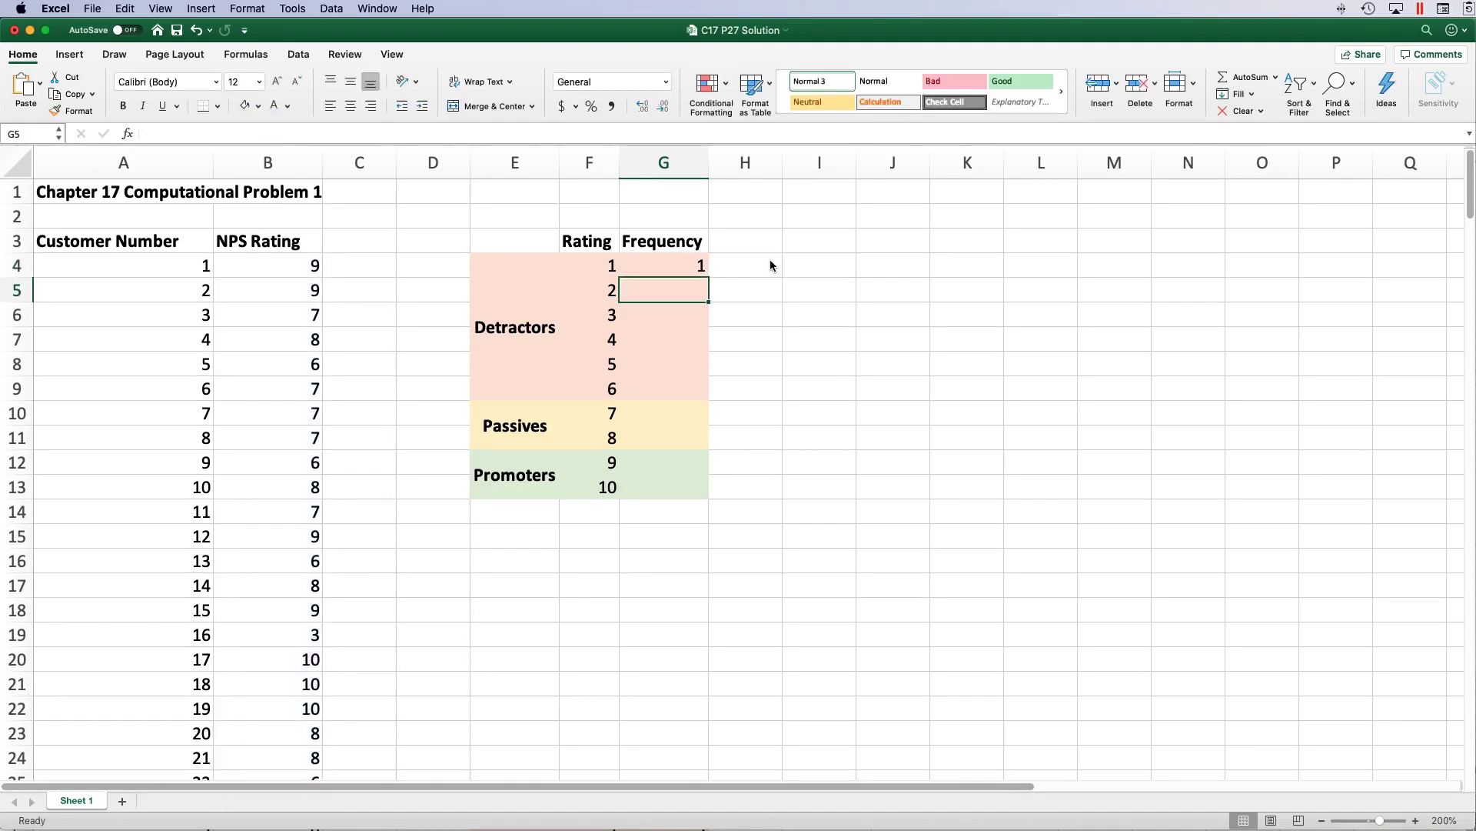
Edit G4 so its formula reads =COUNTIF(B$4:B$203,"1") with rows anchored.
left_click(697, 266)
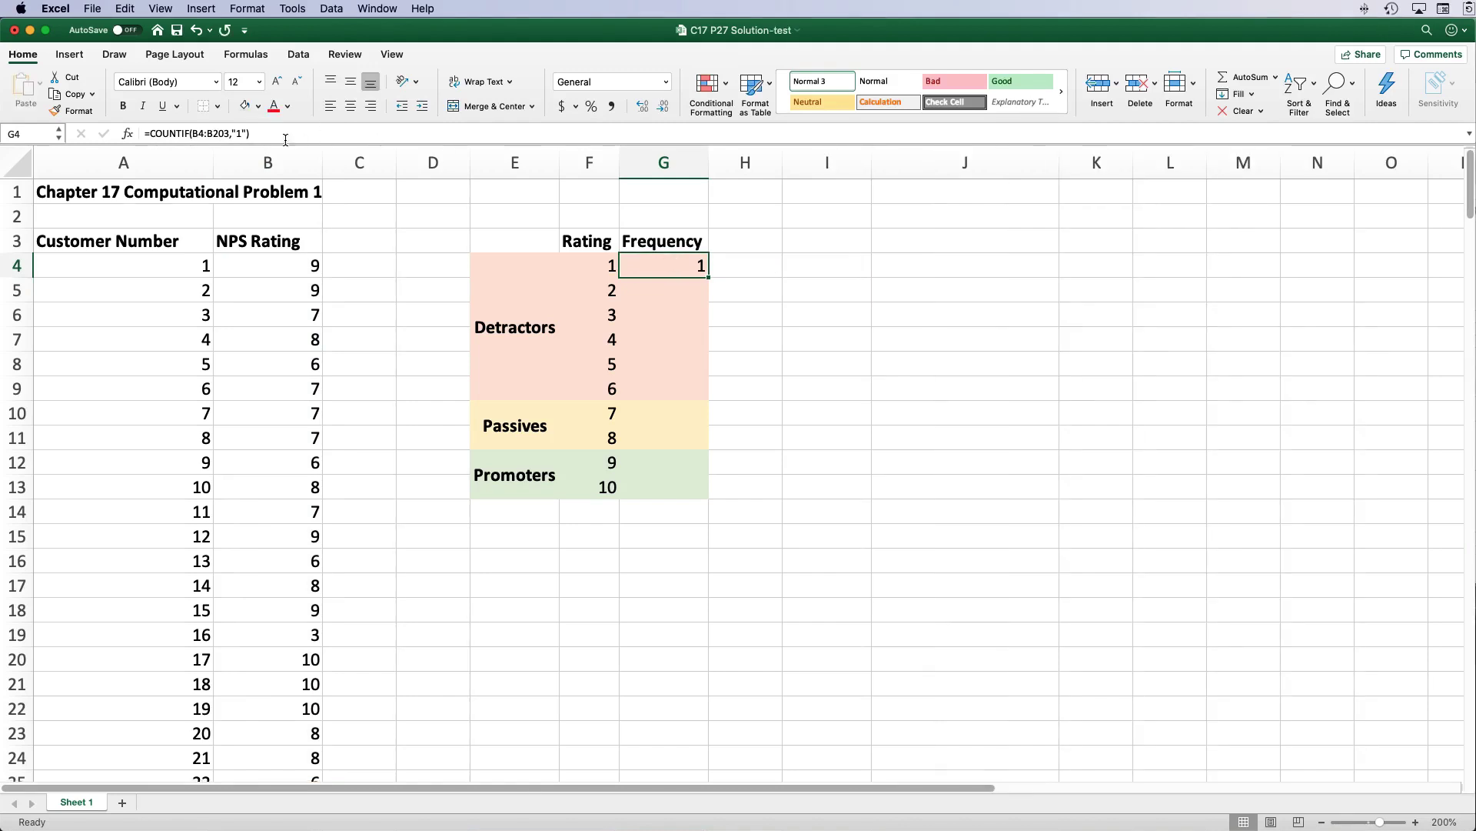
double_click(683, 266)
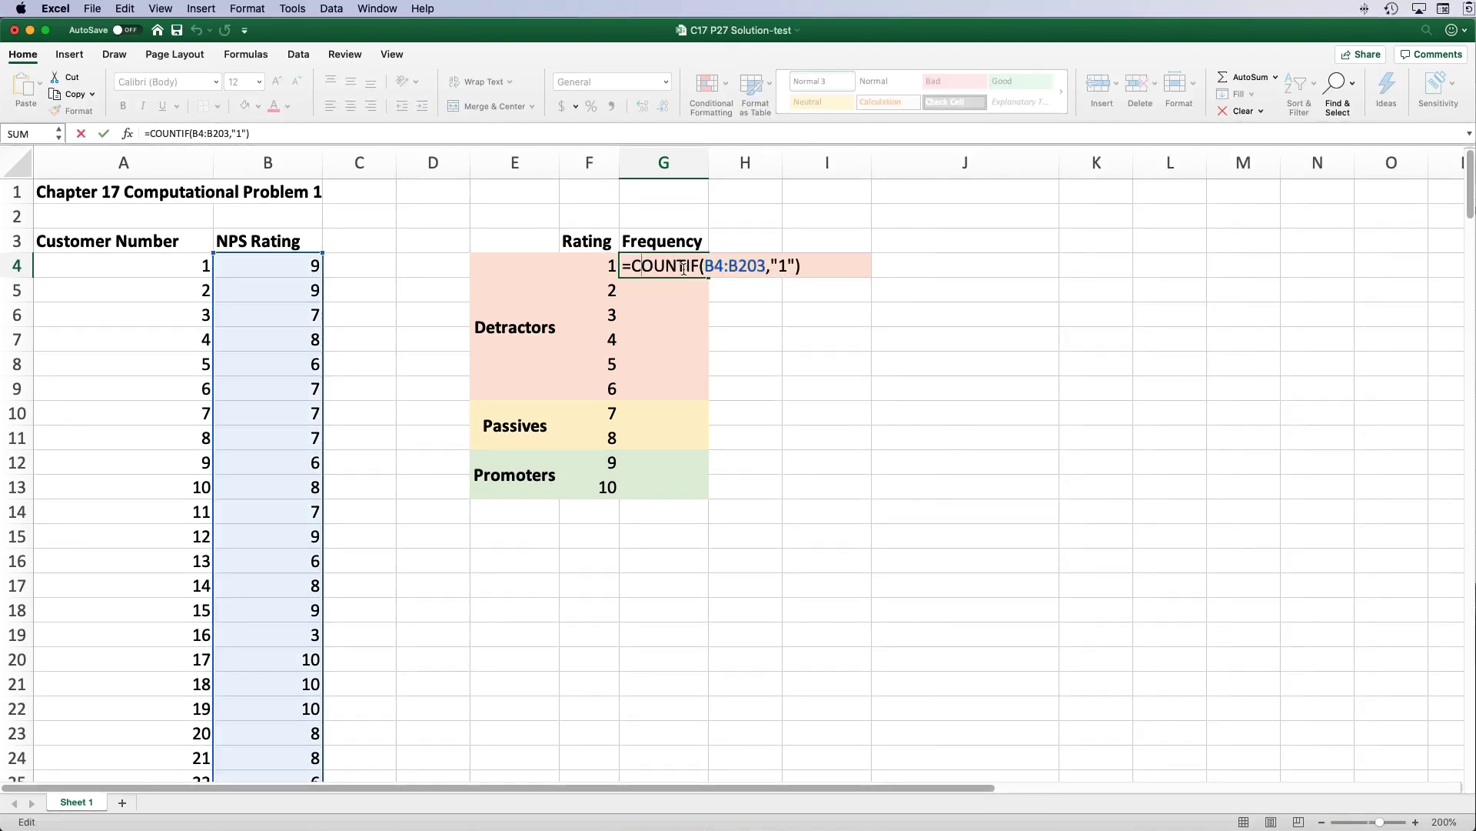
left_click(717, 265)
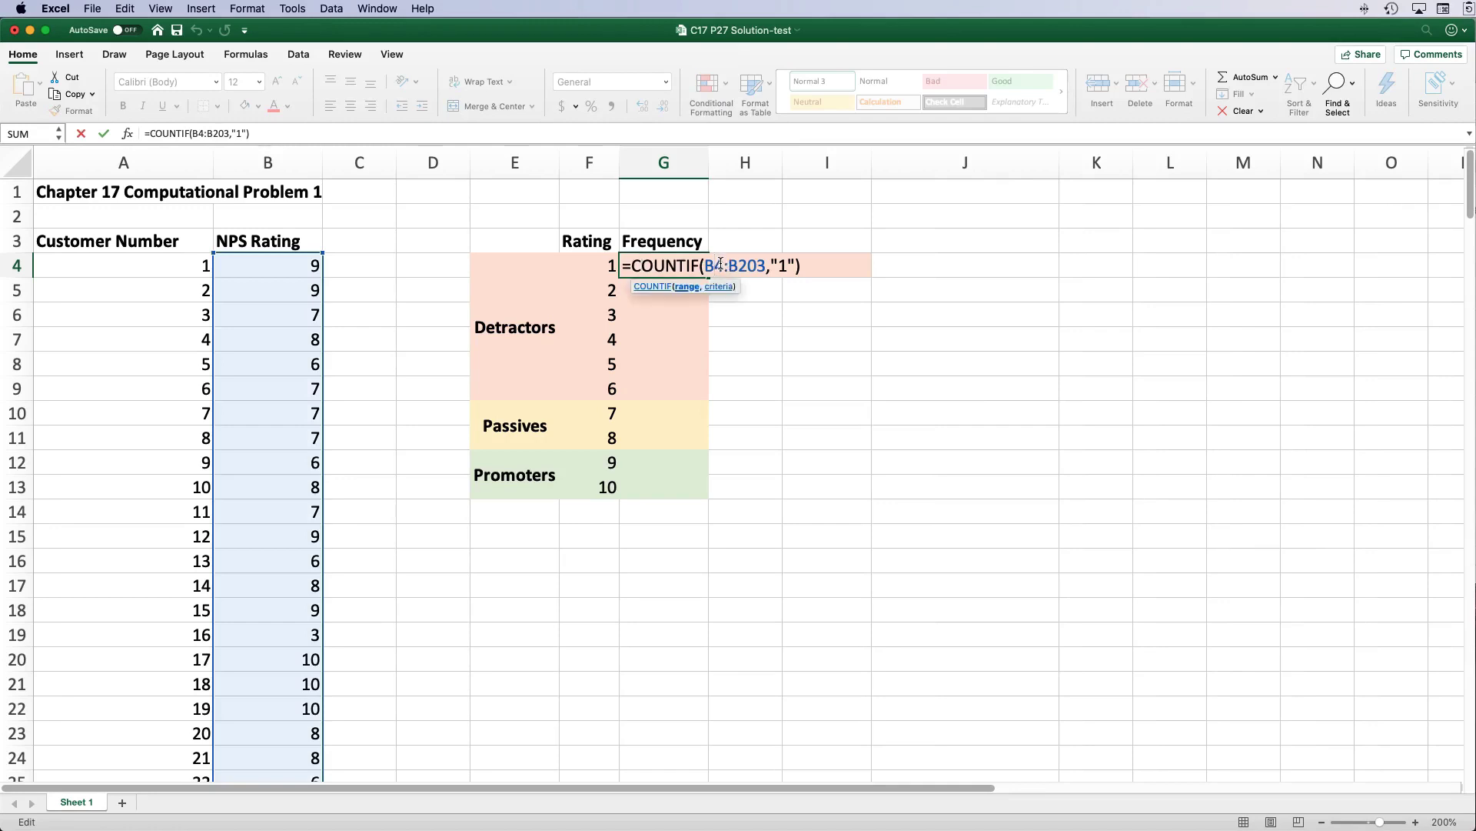
type("$")
key("Right")
key("Right")
key("Right")
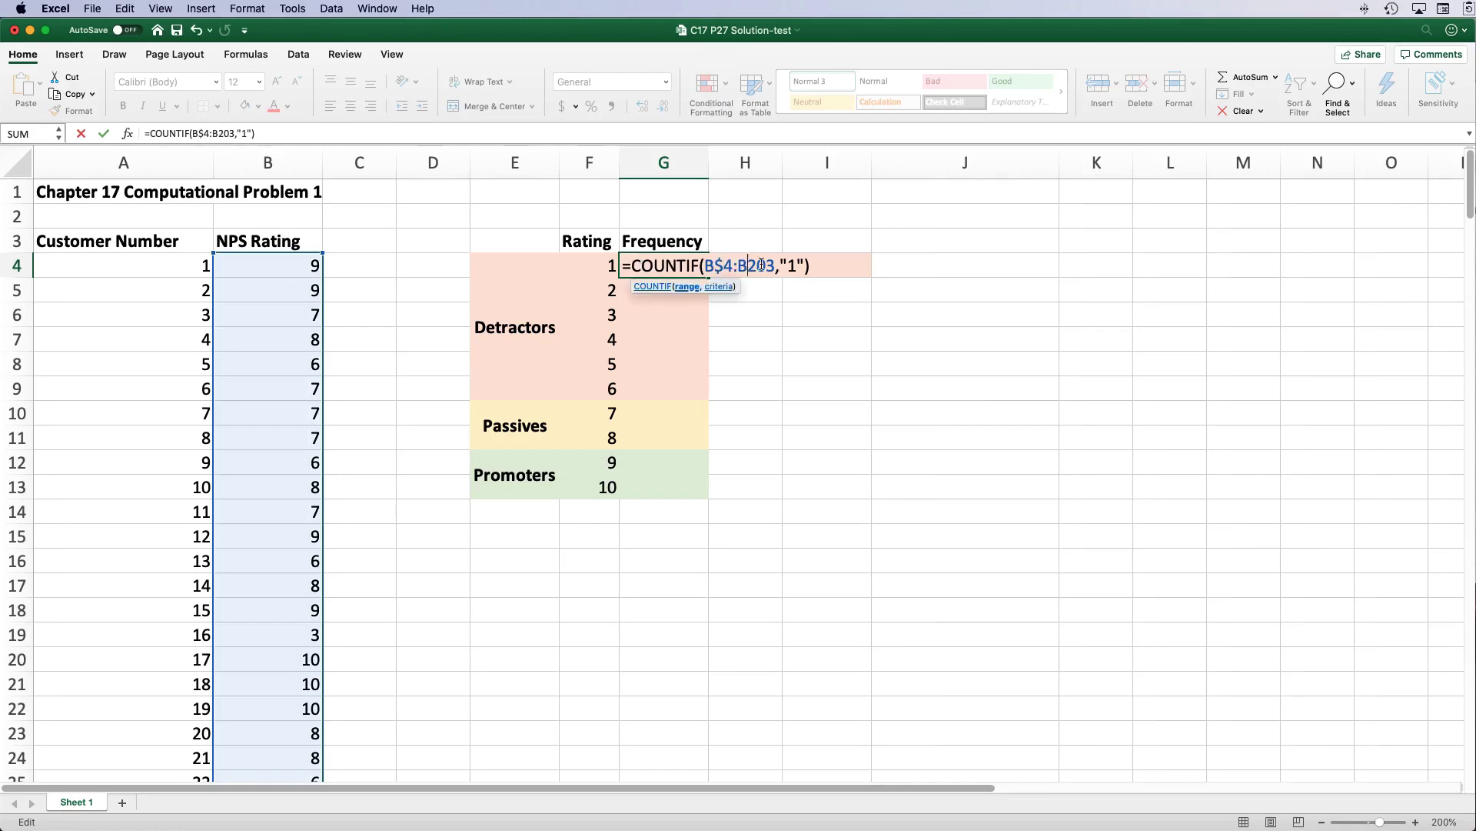
type("$")
key("Return")
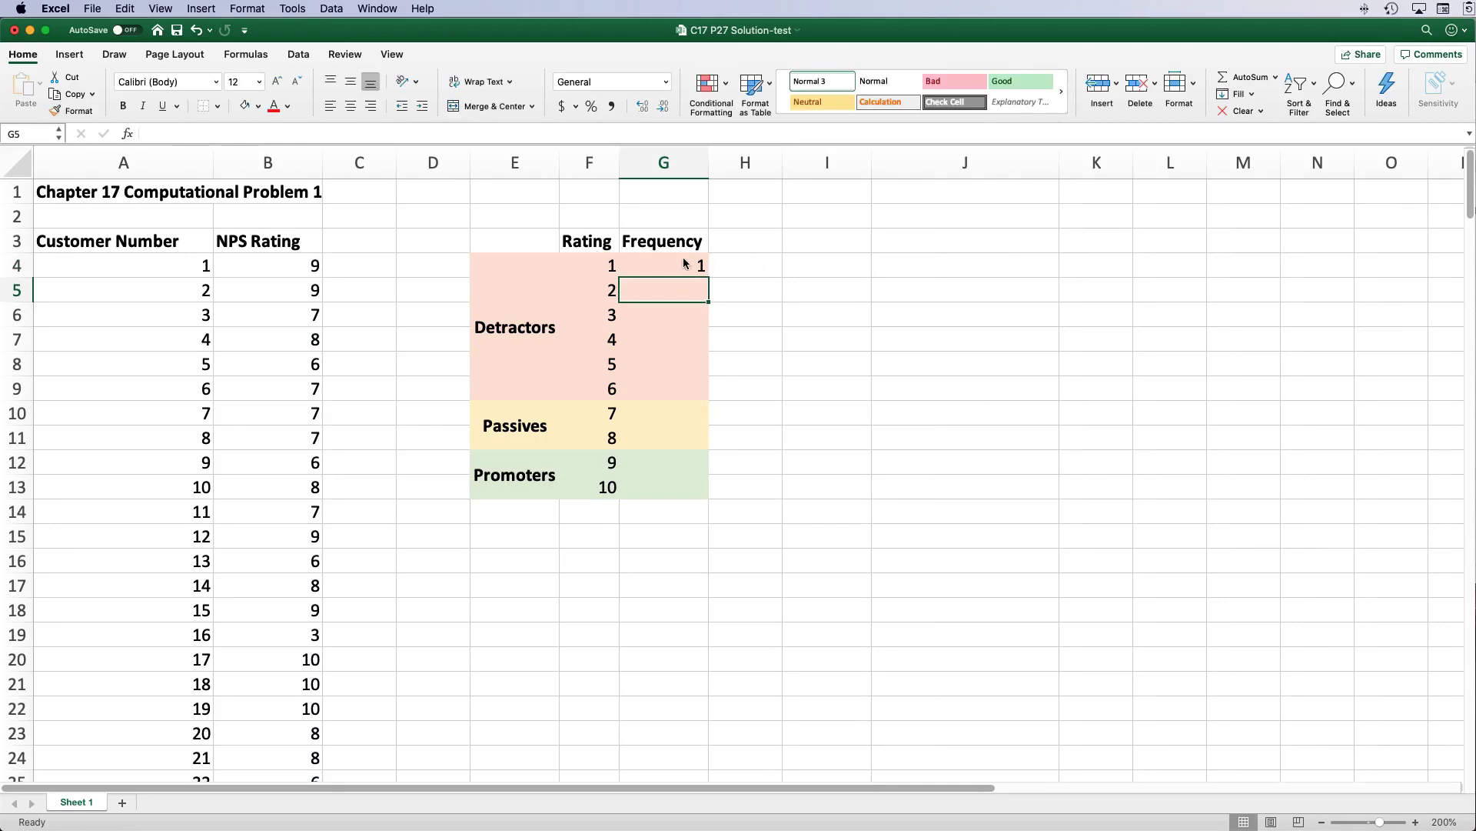
left_click(677, 263)
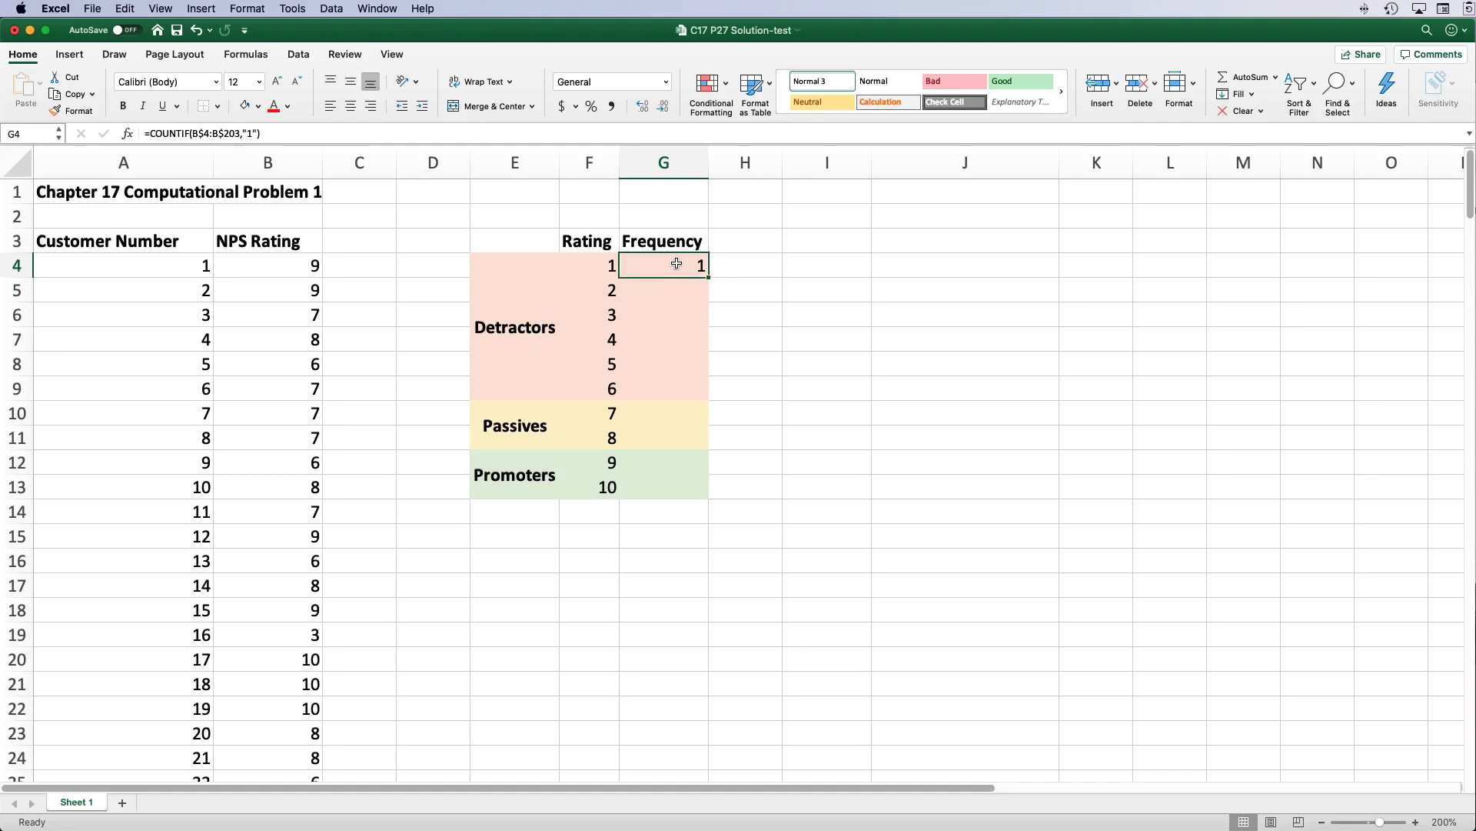
Copy G4 and paste only its formula into G5:G13.
right_click(677, 264)
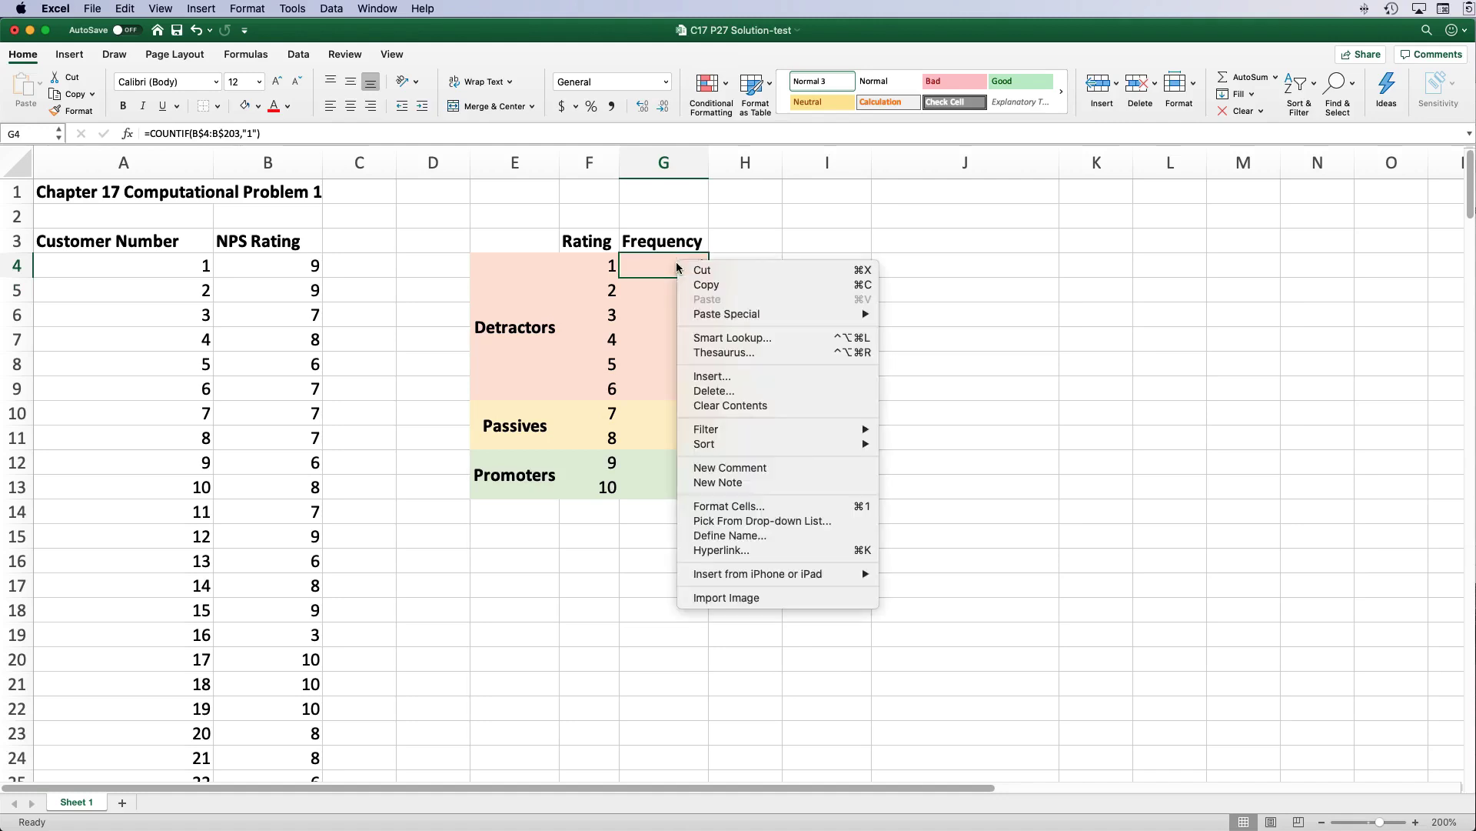
left_click(679, 285)
left_click_drag(680, 286, 685, 489)
right_click(685, 489)
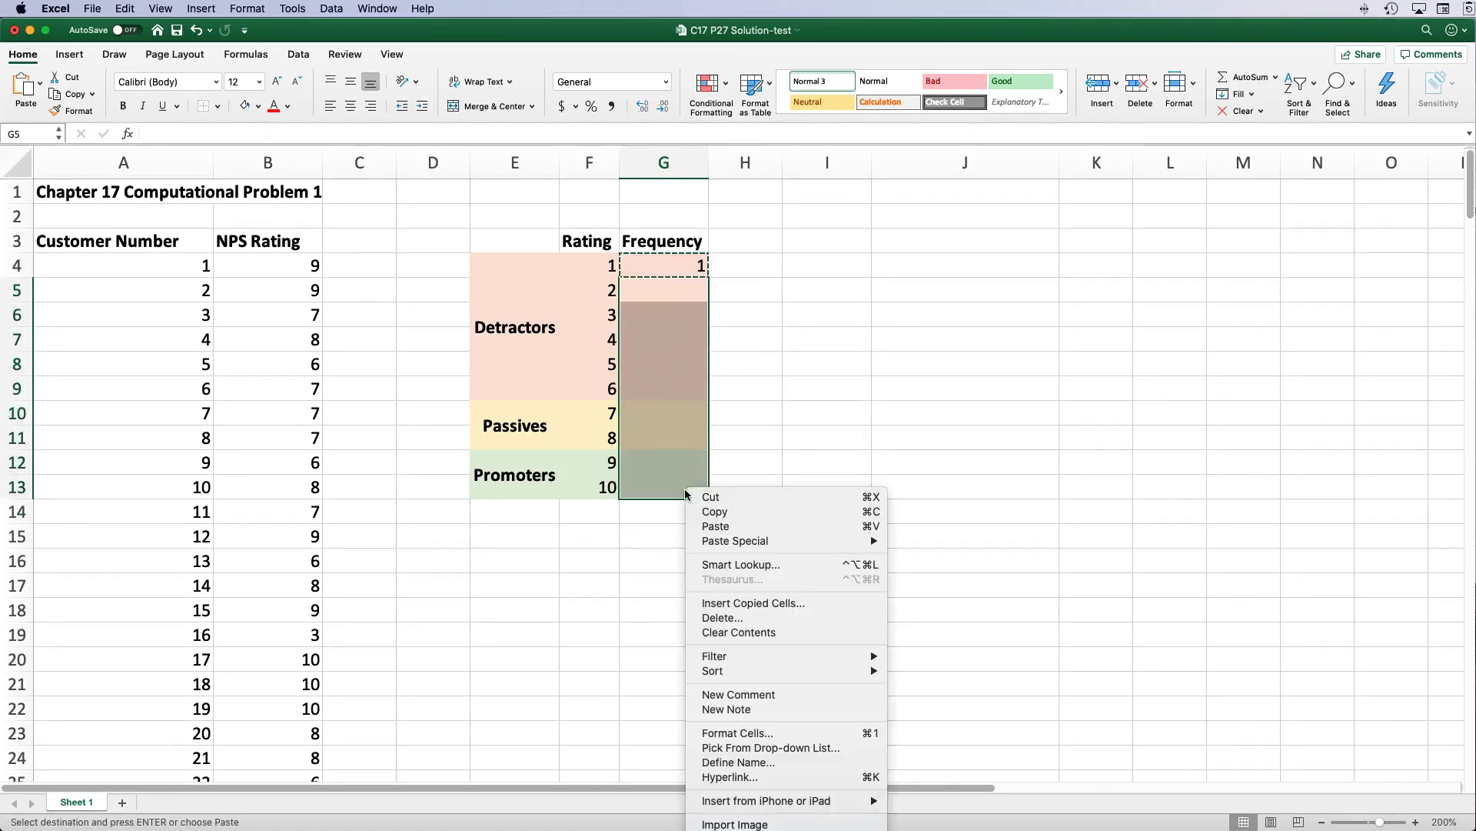
mouse_move(743, 540)
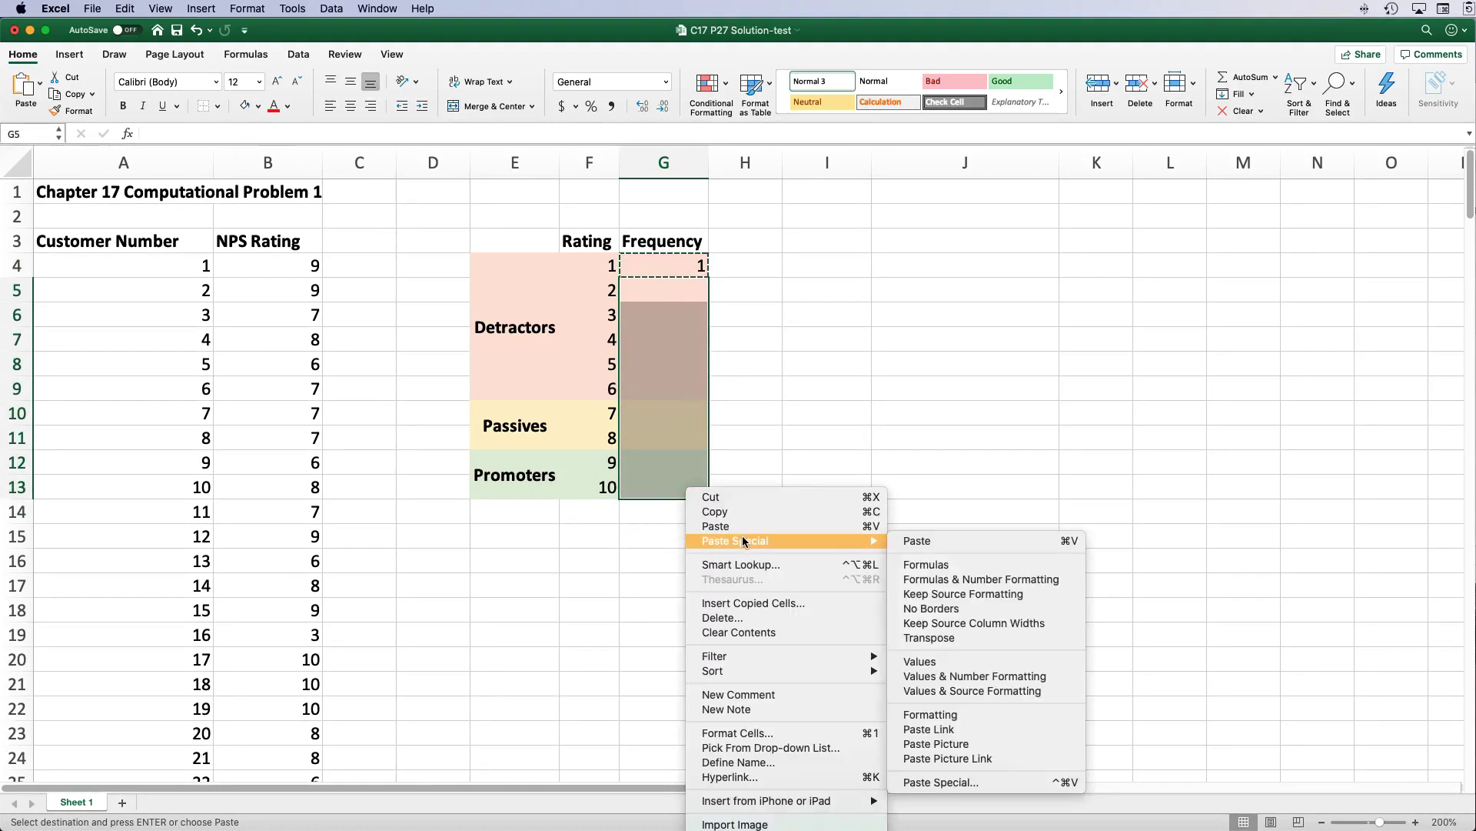
left_click(951, 563)
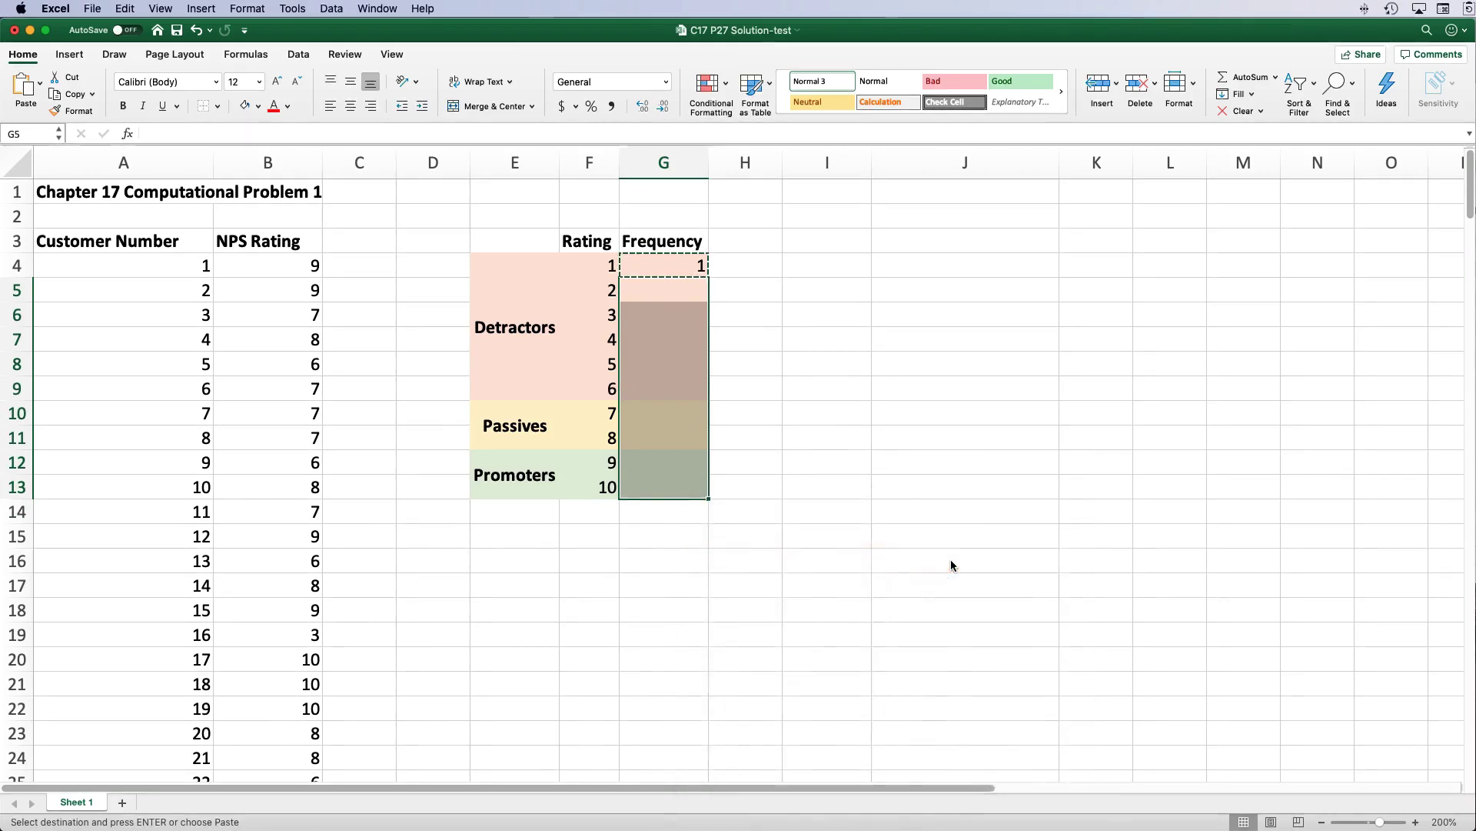
Change the G5 and G6 criteria to ratings 2 and 3, giving counts 2 and 3.
left_click(677, 290)
double_click(685, 292)
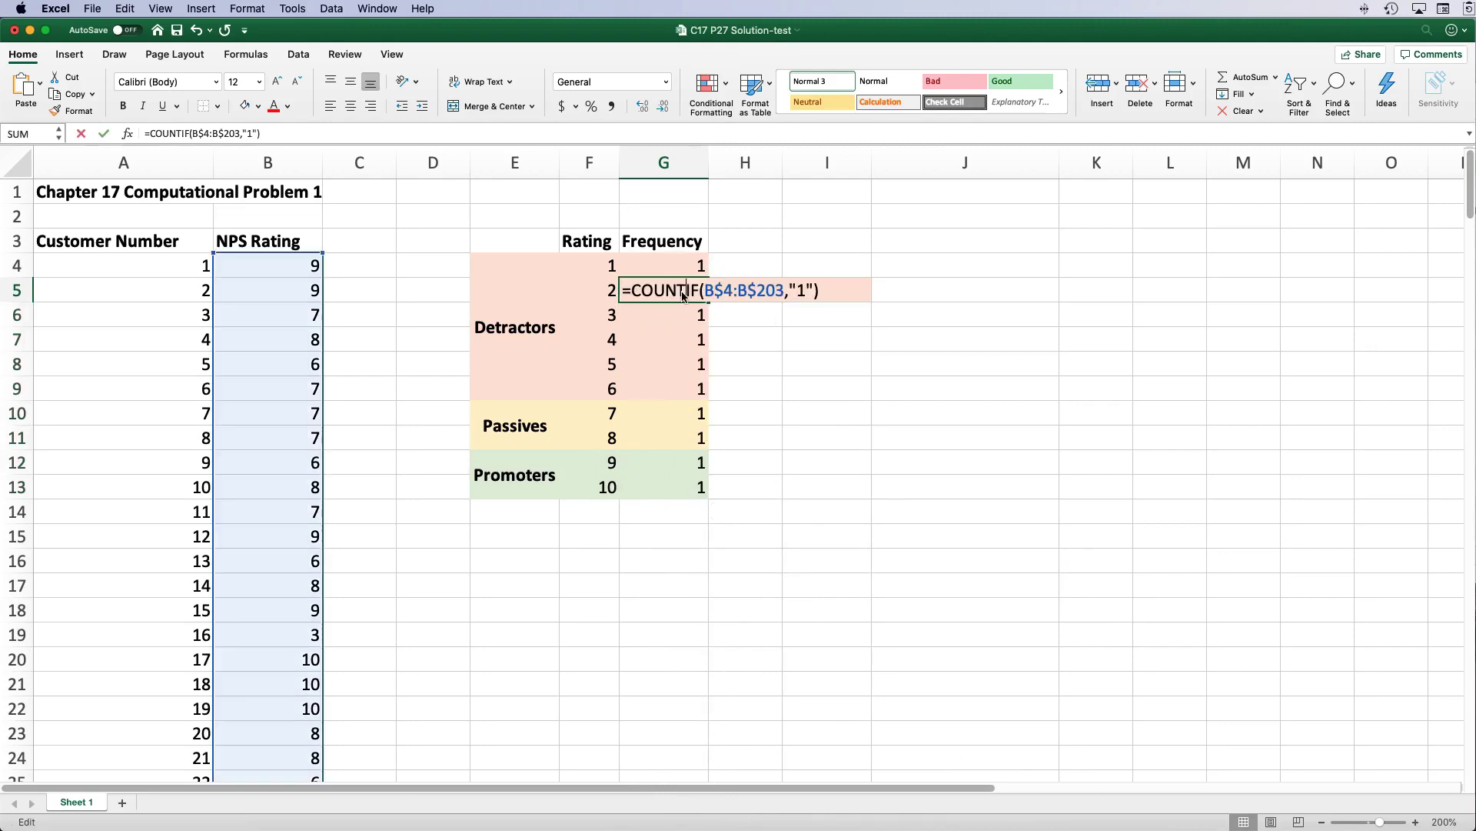
left_click(796, 290)
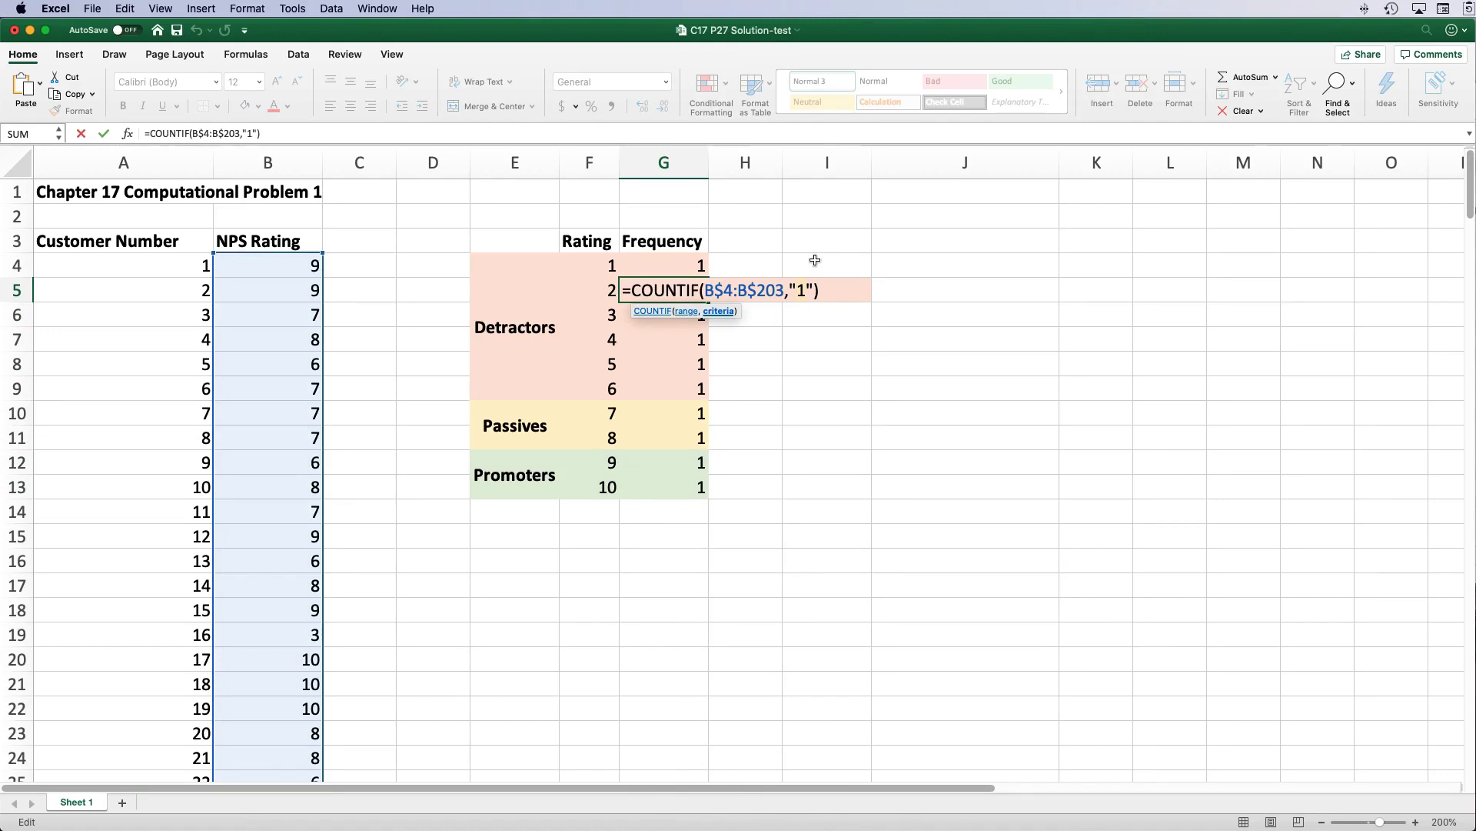
key("BackSpace")
type("2")
key("Return")
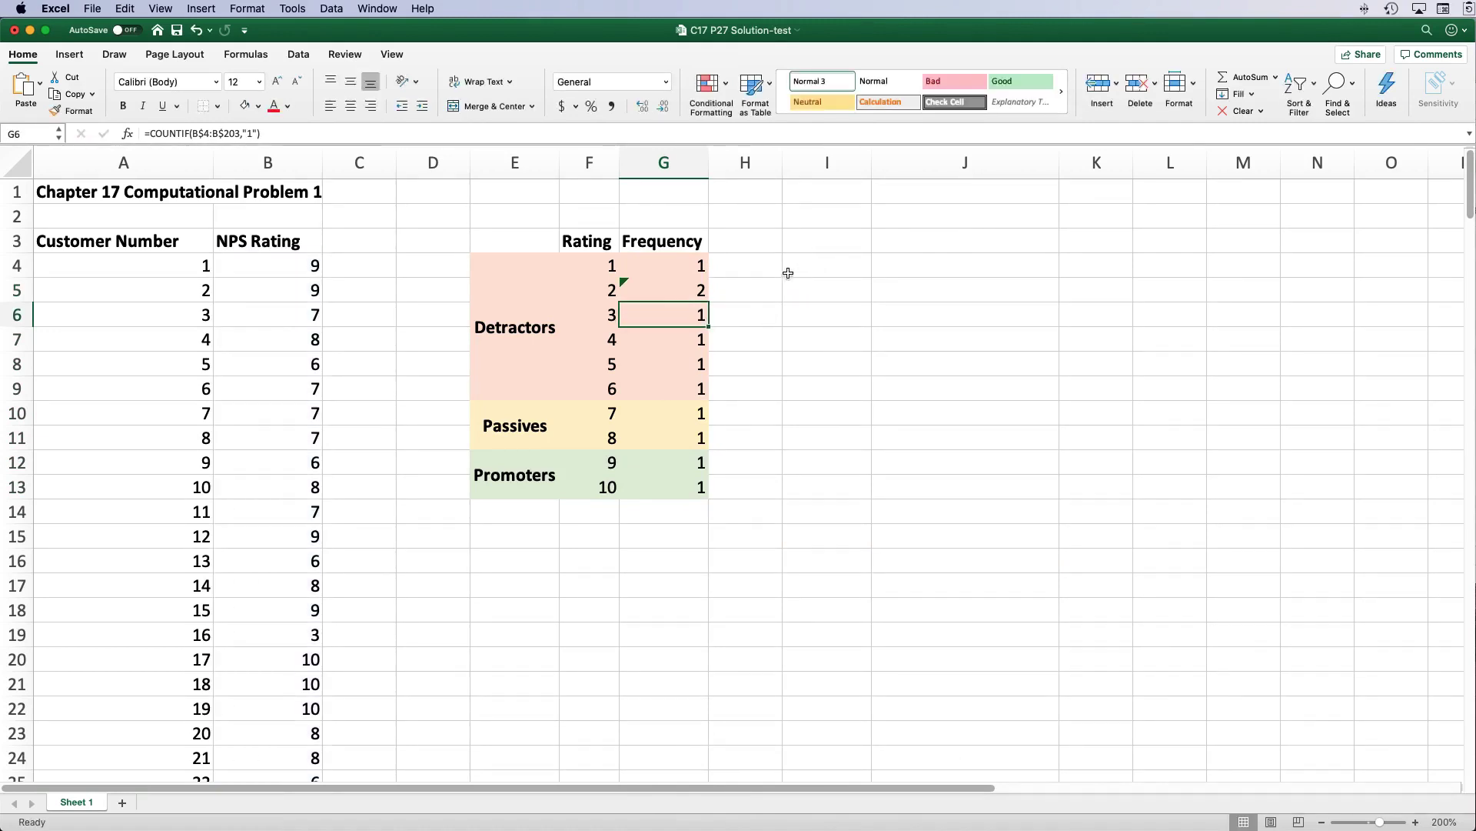
double_click(672, 323)
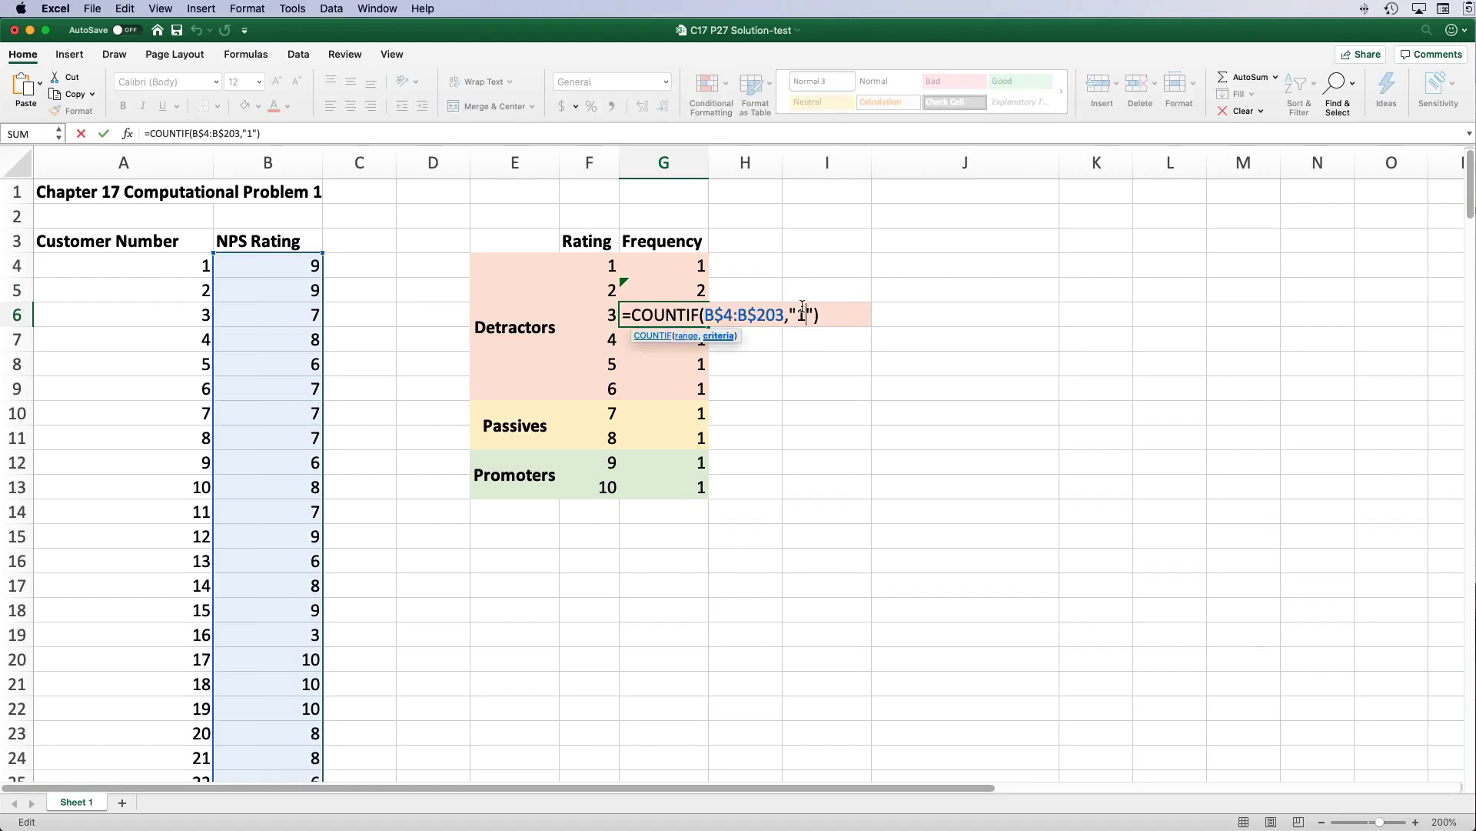
key("BackSpace")
type("3")
key("Return")
Update the remaining criteria to ratings 4–10, giving 5, 9, 22, 26, 25, 50, 57.
double_click(672, 339)
key("BackSpace")
type("4")
key("Return")
double_click(672, 364)
key("BackSpace")
type("6")
key("Return")
double_click(672, 413)
key("BackSpace")
type("7")
key("Return")
double_click(672, 438)
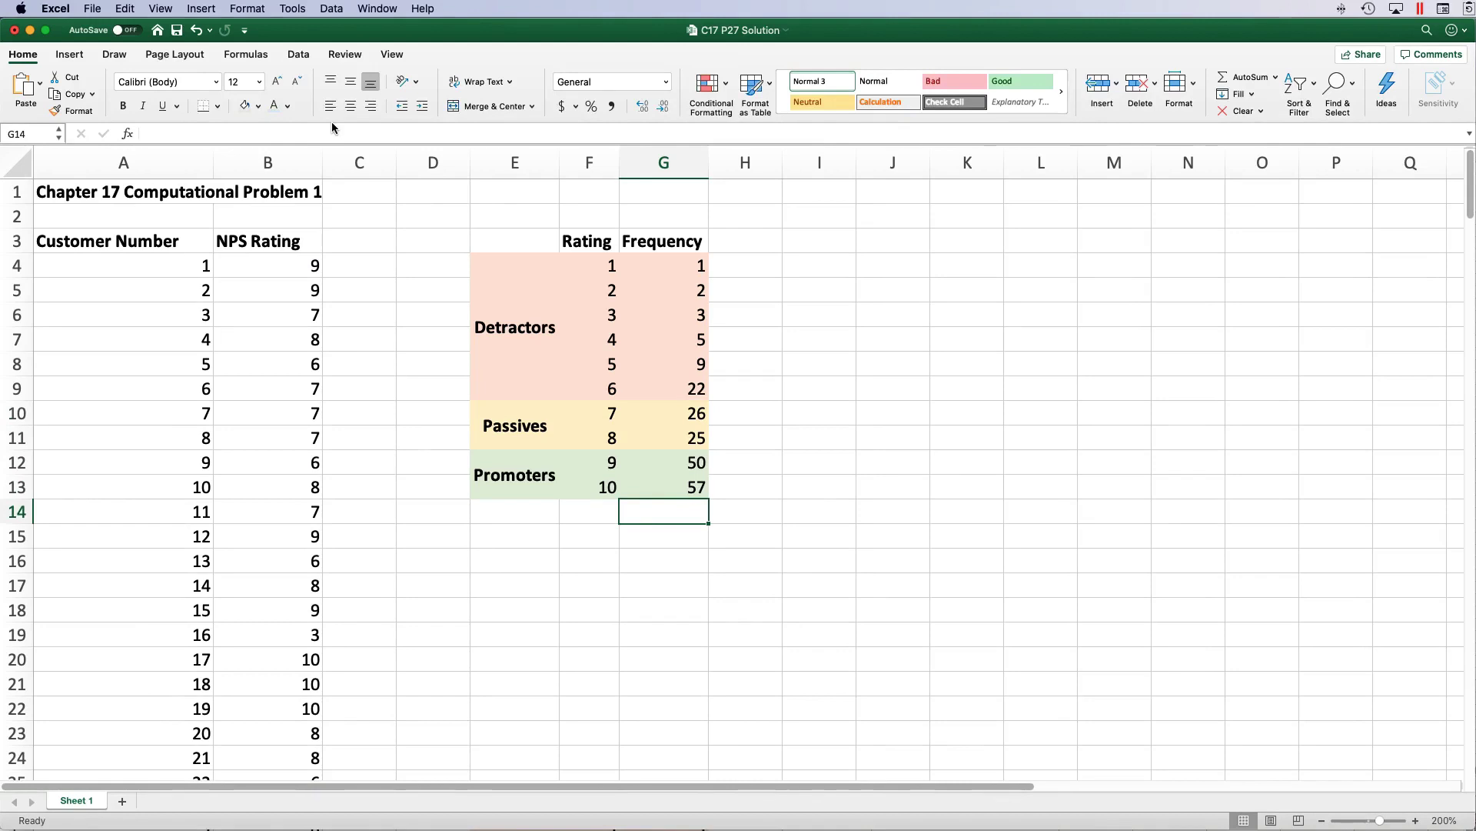
Total the frequencies in G14 with =SUM(G4:G13), giving 200.
type("=sum(")
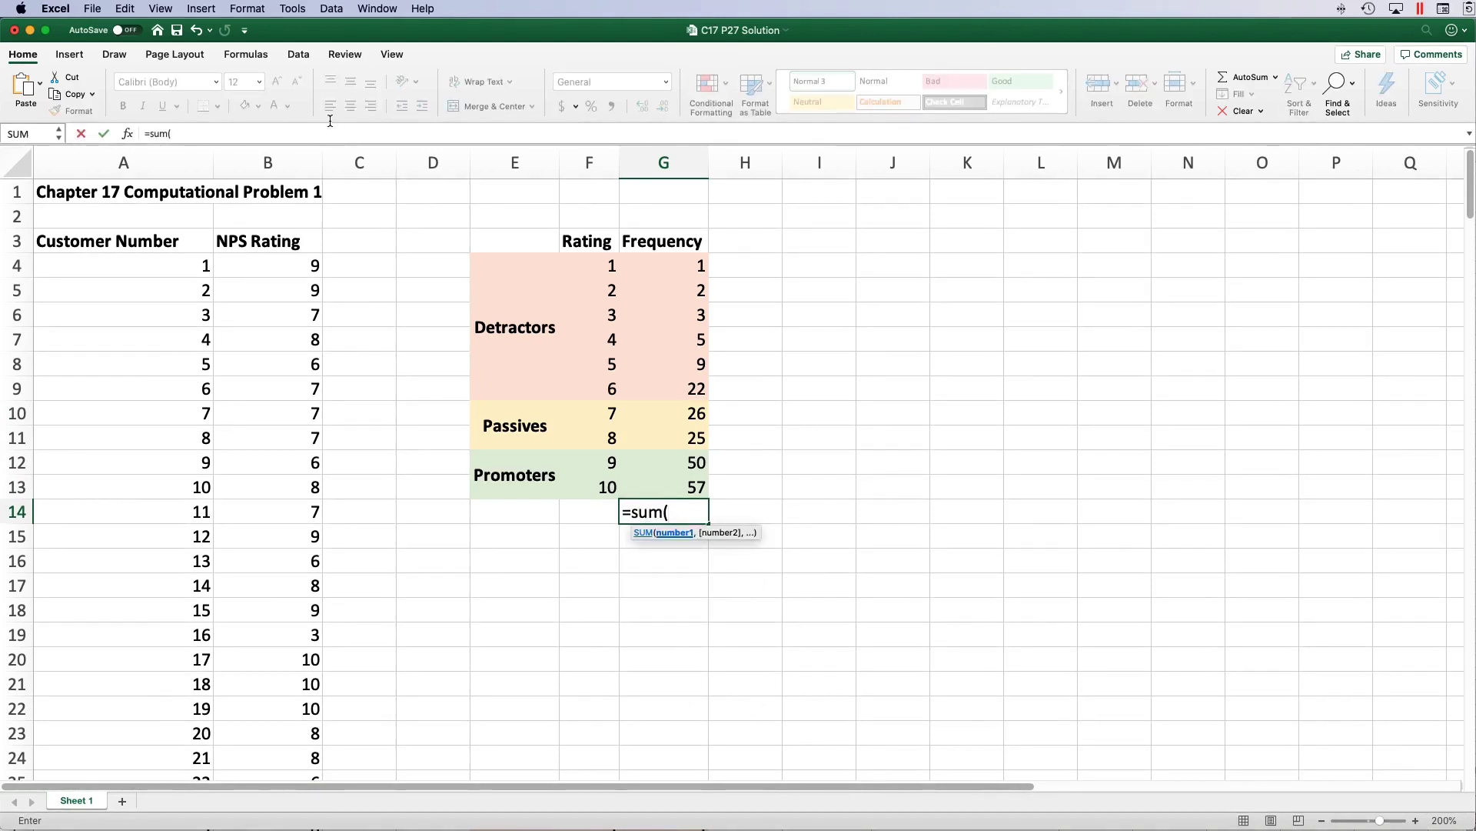
left_click_drag(668, 484, 643, 259)
key("Return")
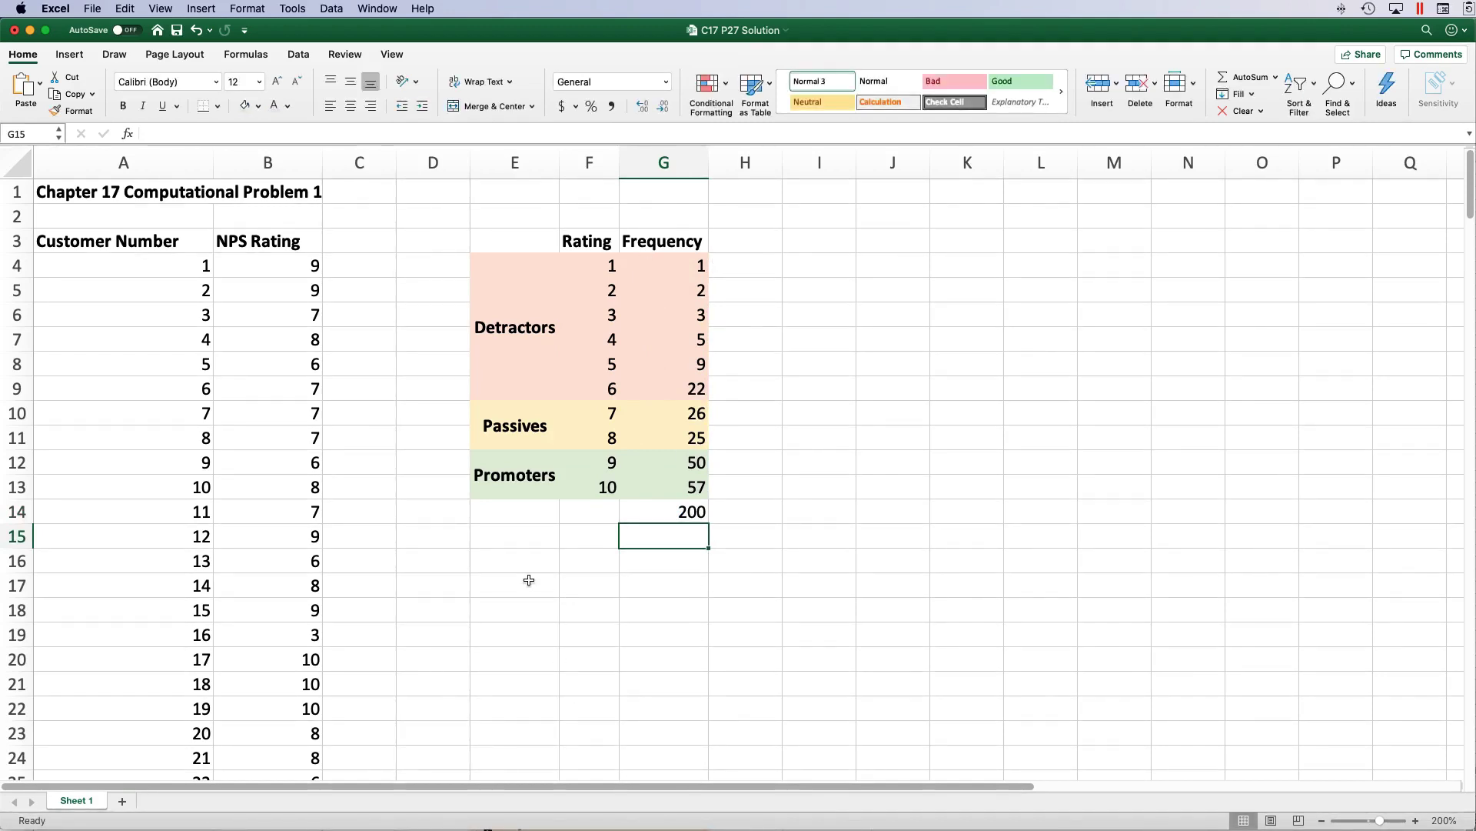
left_click(502, 564)
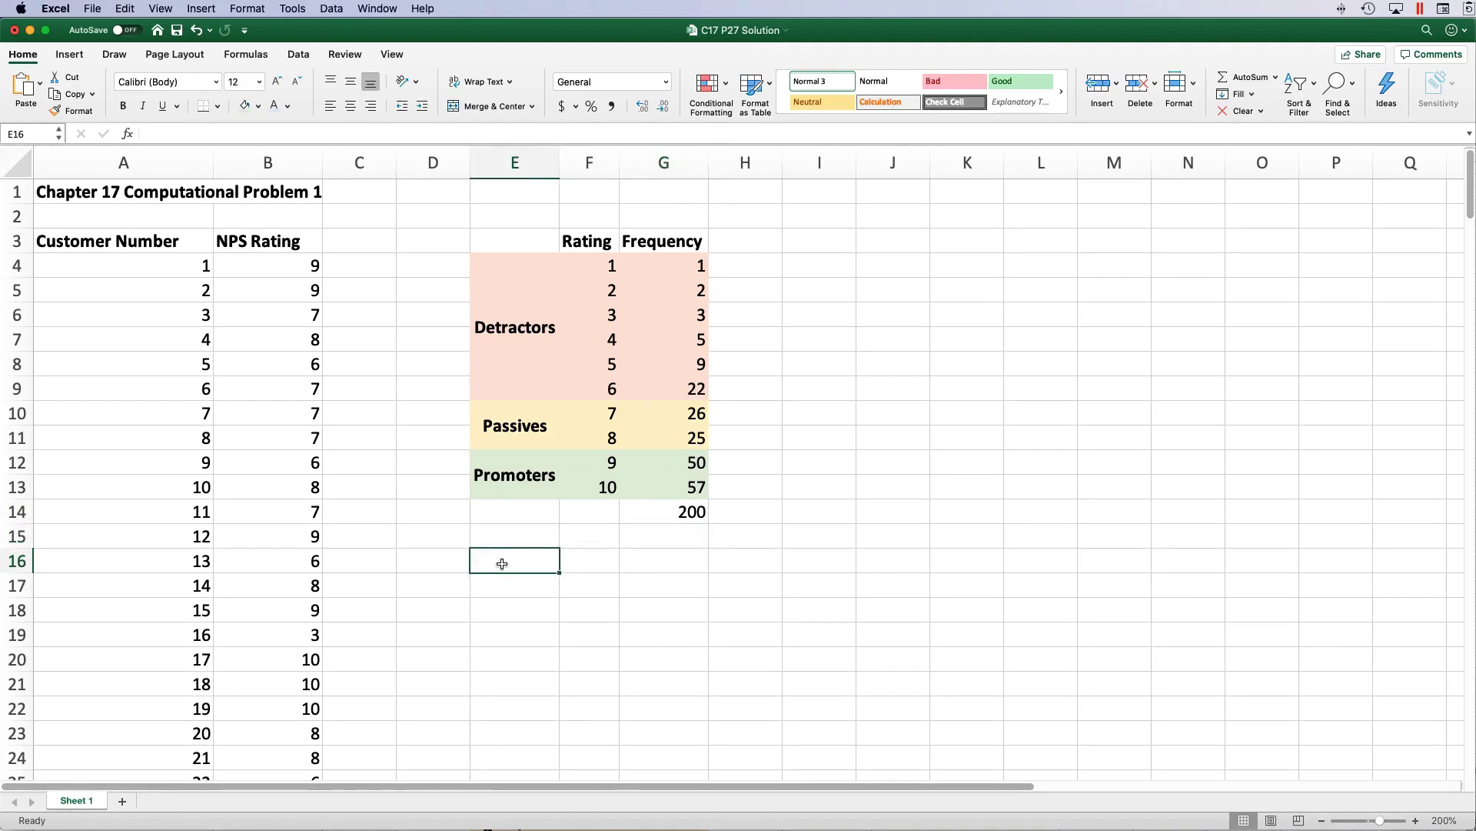
Paste the category labels below the table and sum ratings 1–6 into a Detractors subtotal of 42.
type("Detractors Passives Promoters")
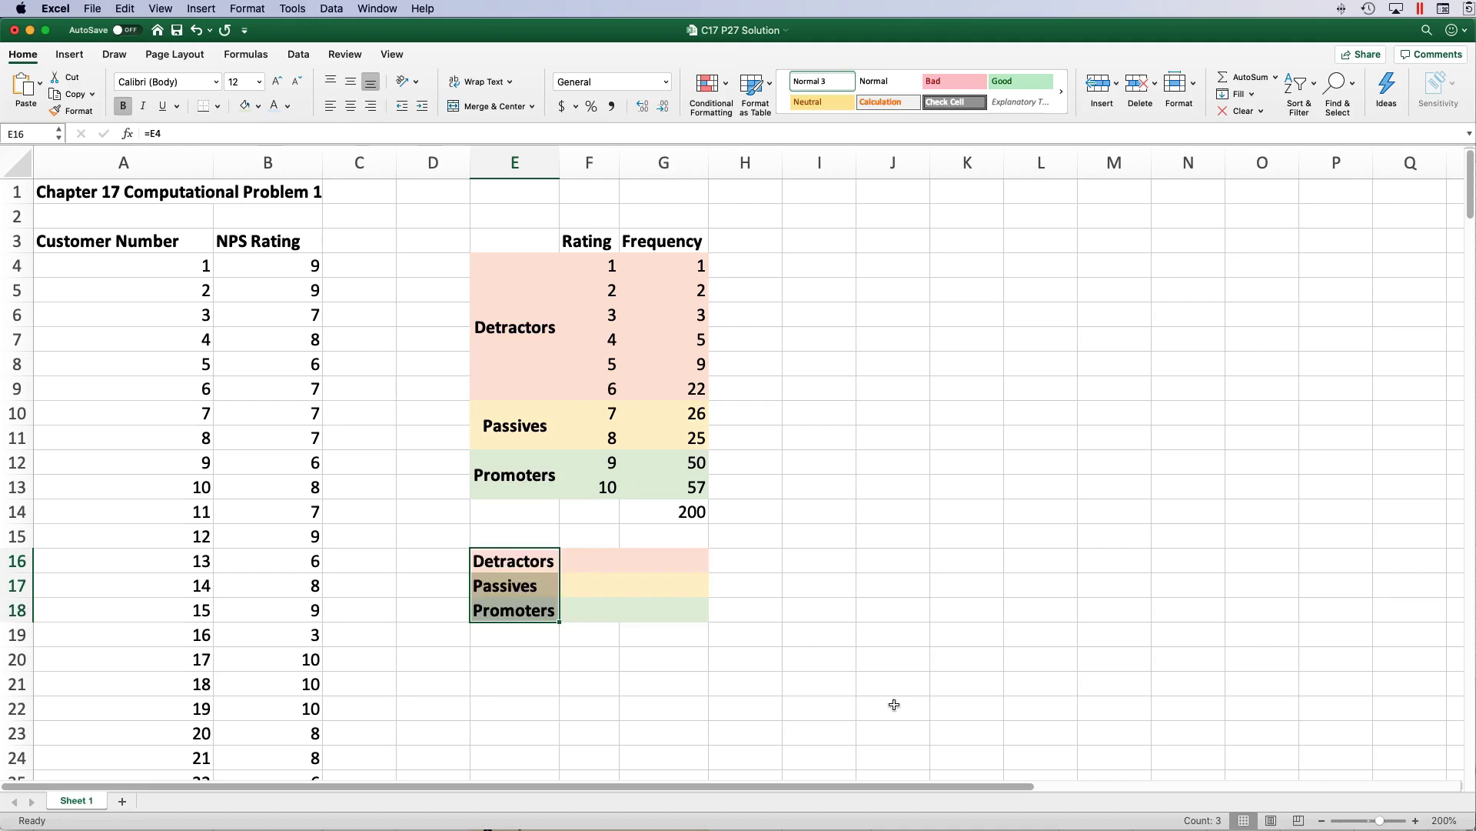
left_click(589, 559)
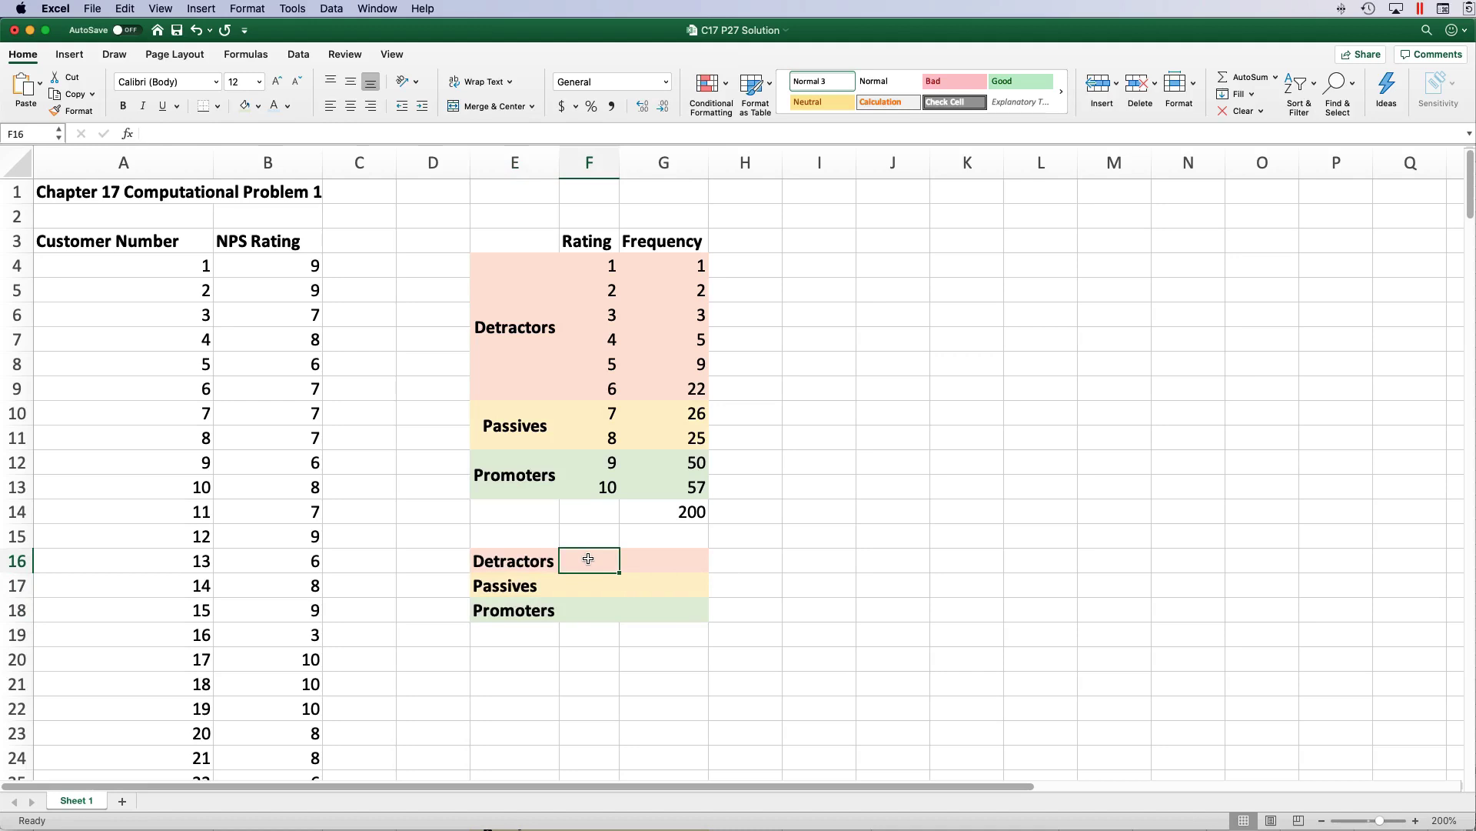
type("=sum(")
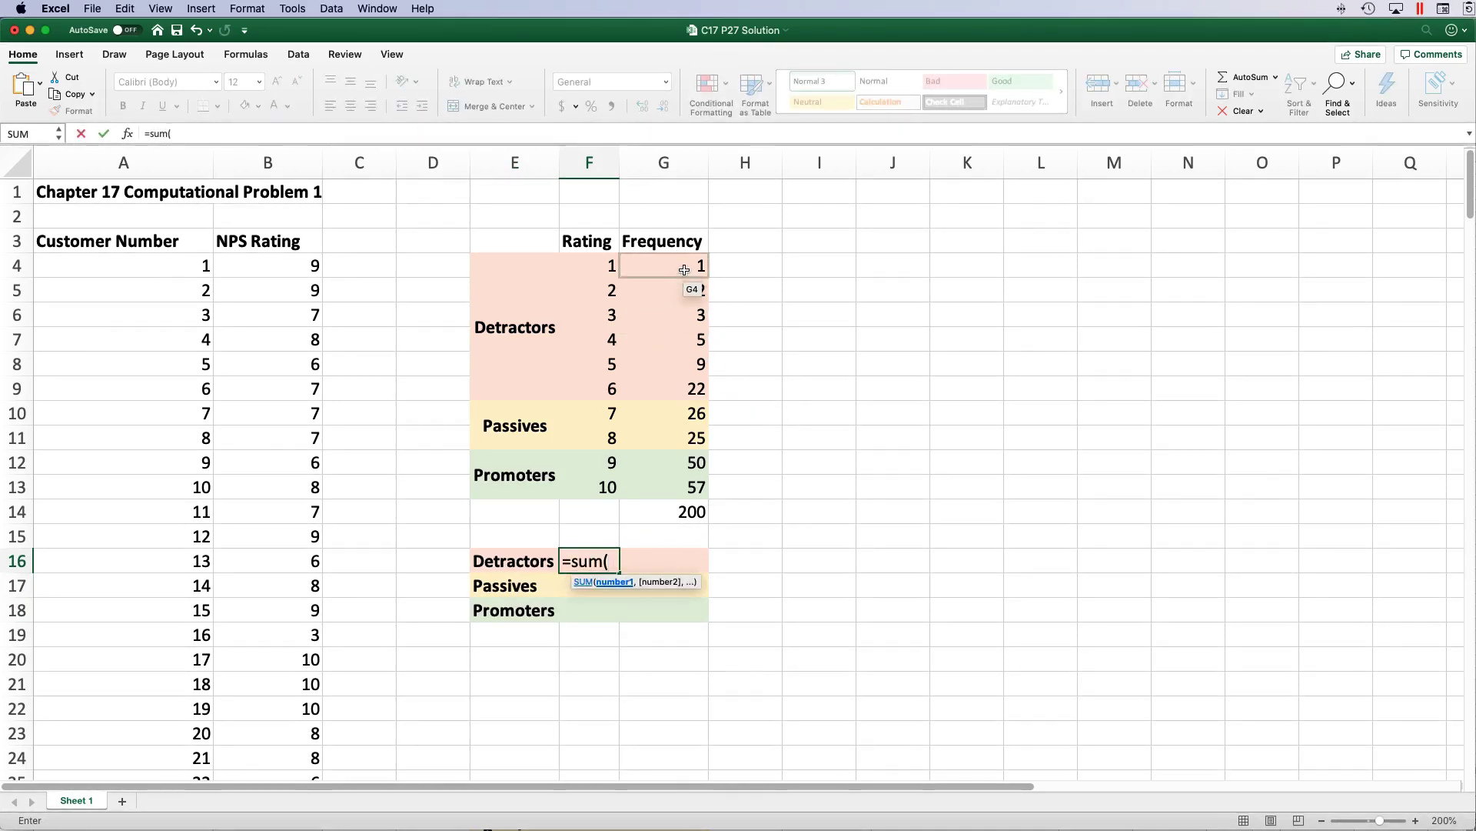
left_click_drag(679, 265, 676, 386)
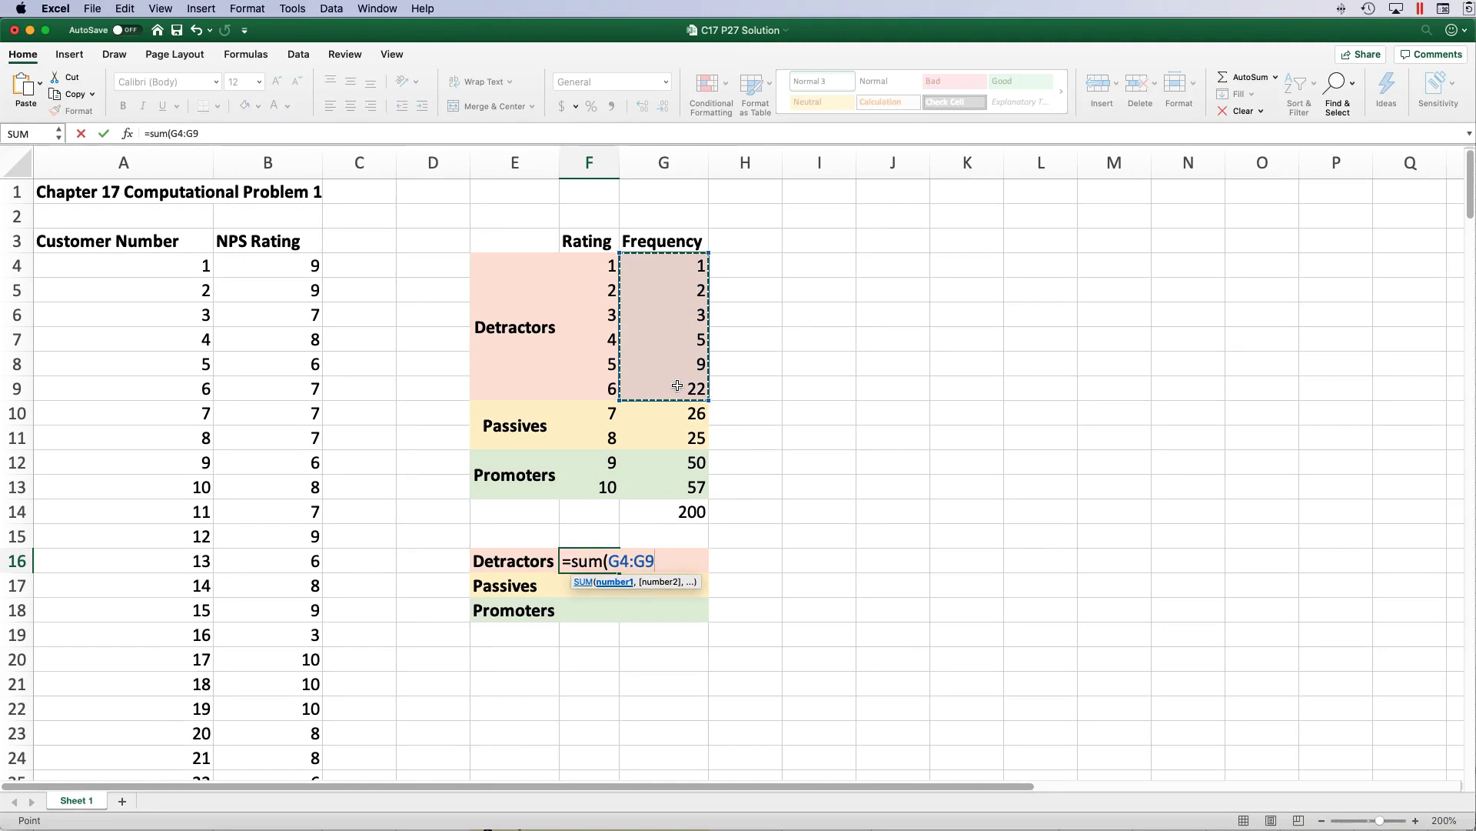
key("Return")
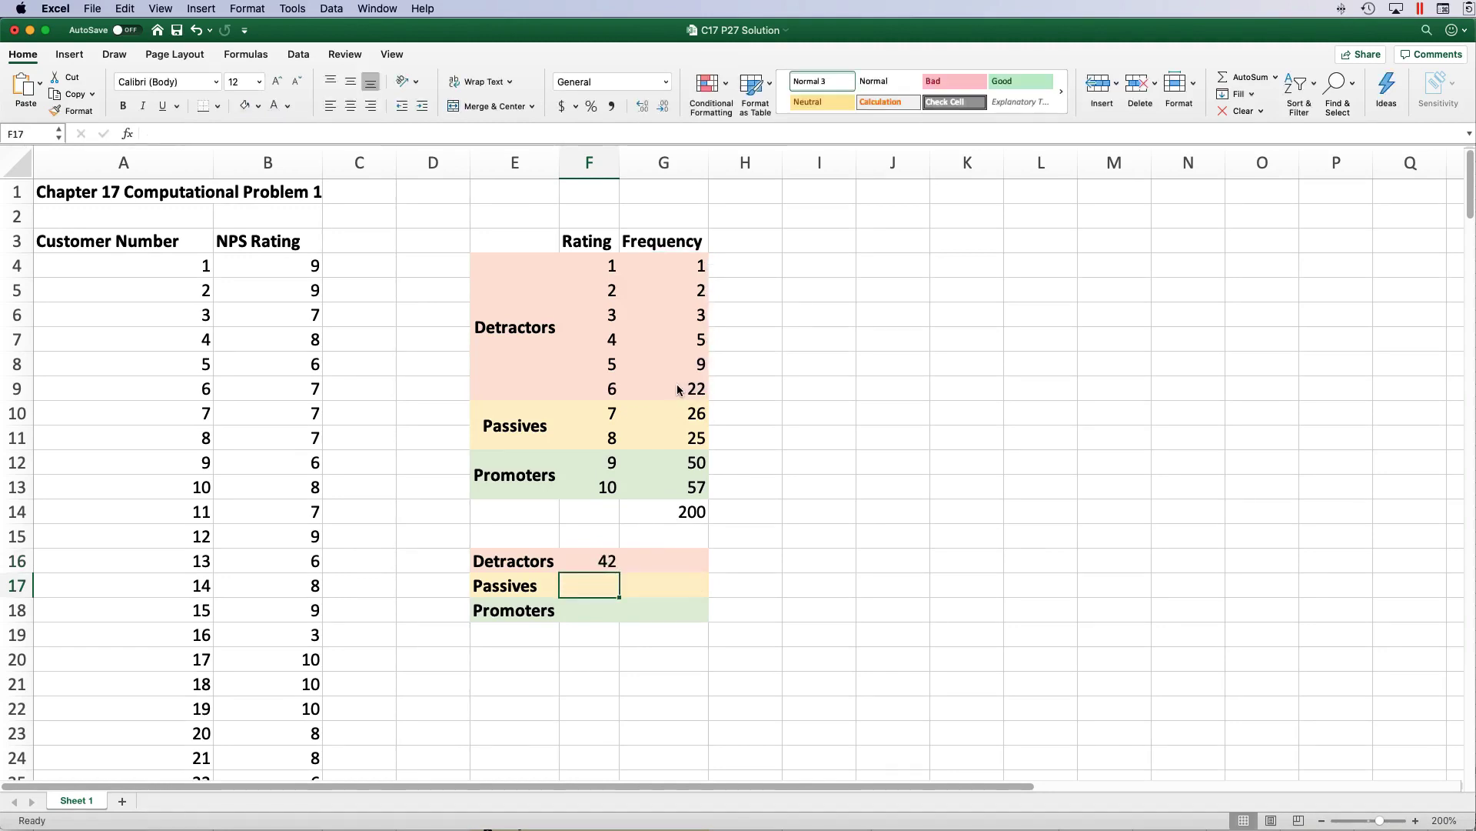
Add SUM subtotals for Passives (51) and Promoters (107).
type("=sum(")
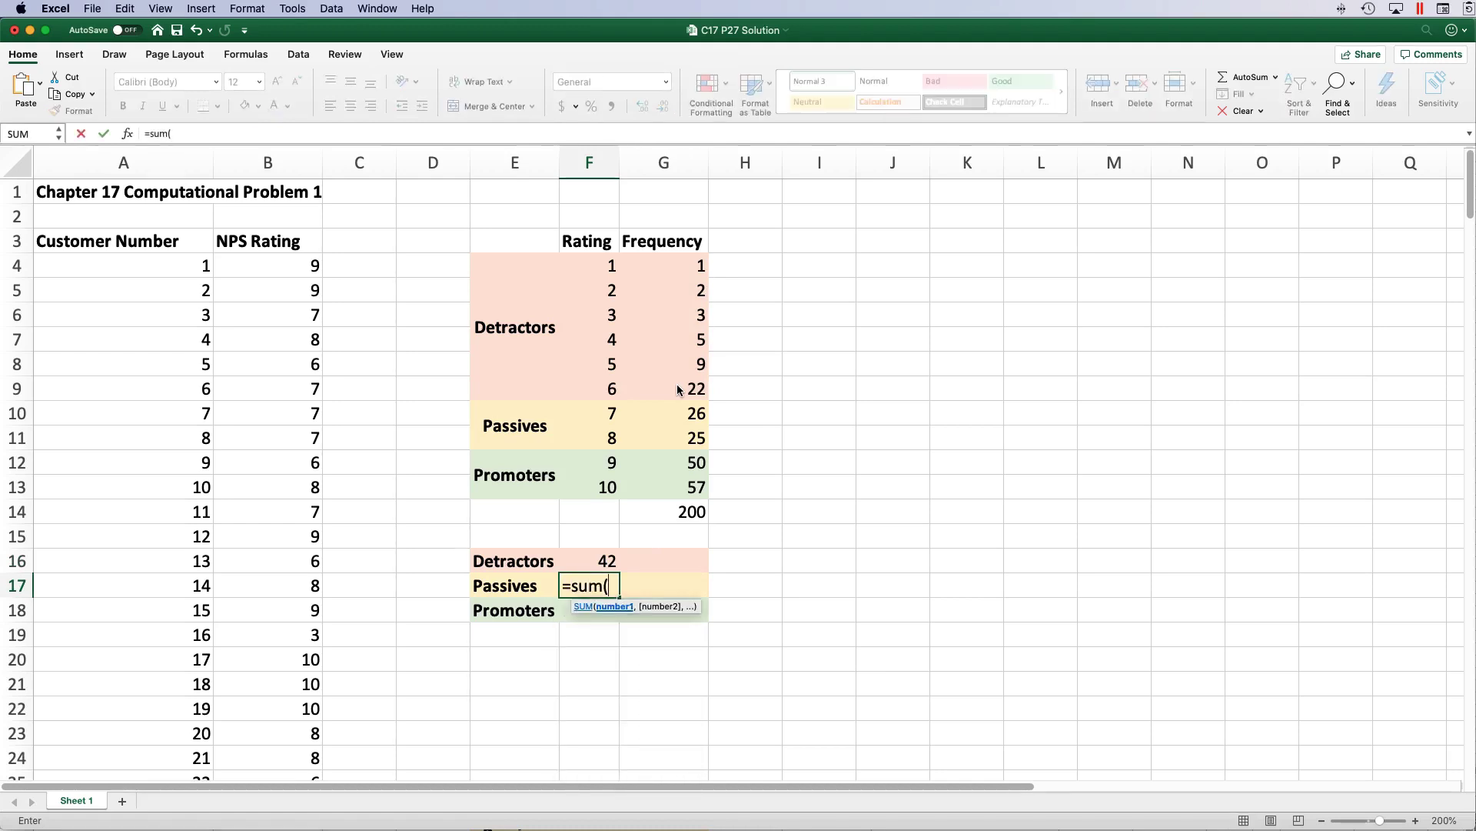
left_click_drag(681, 408, 683, 431)
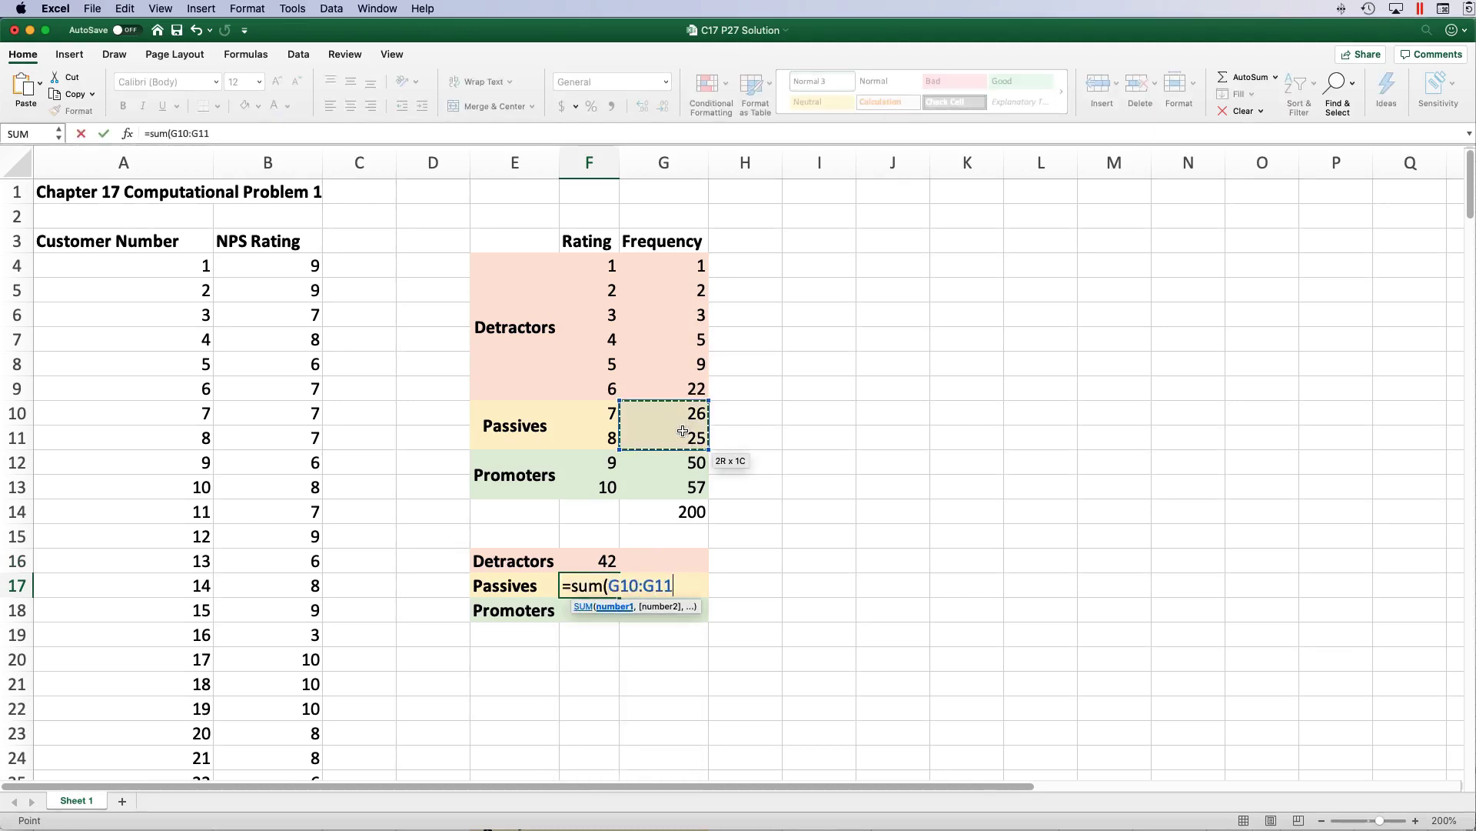
type(")")
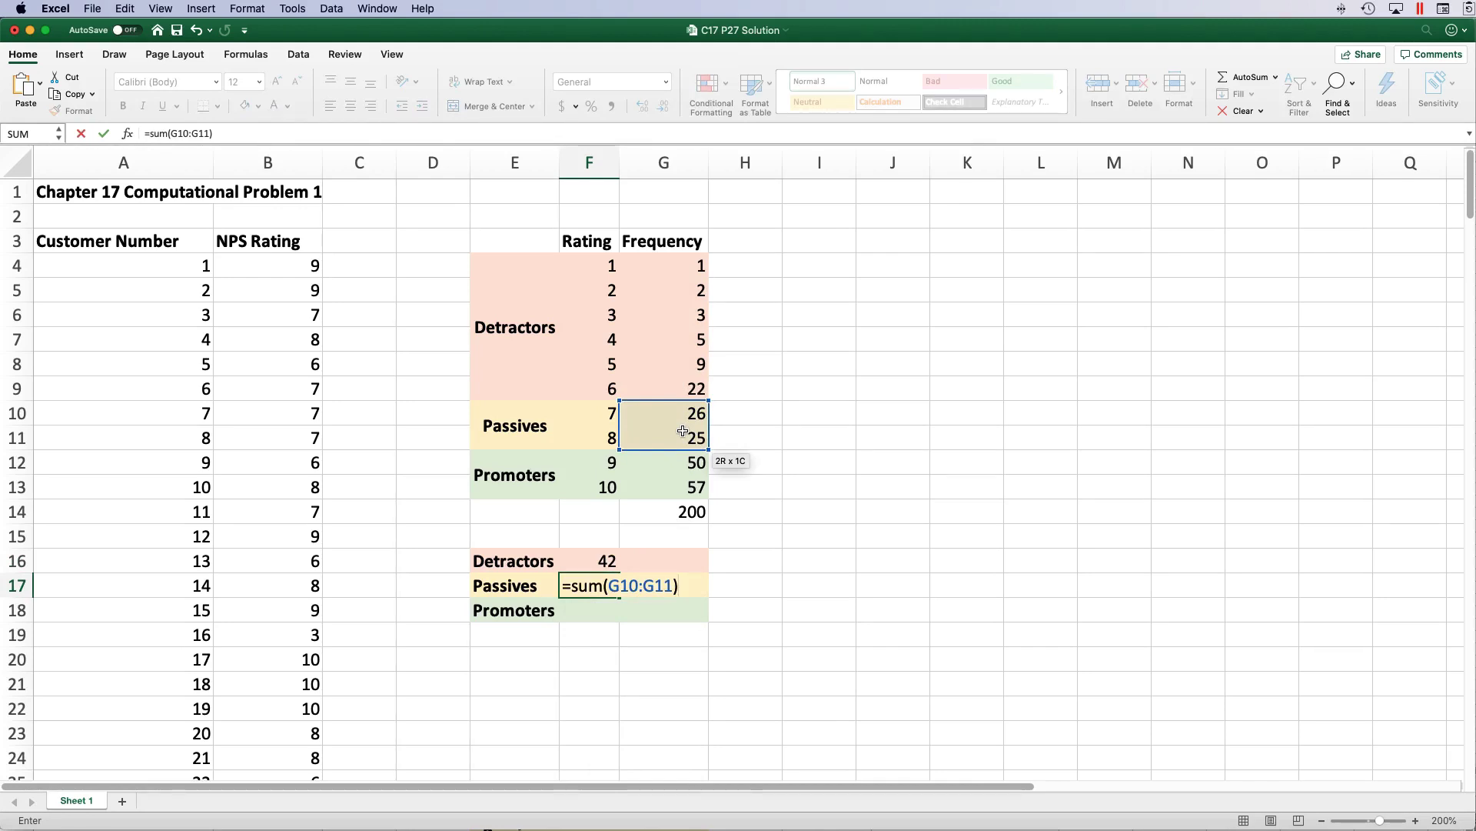
key("Return")
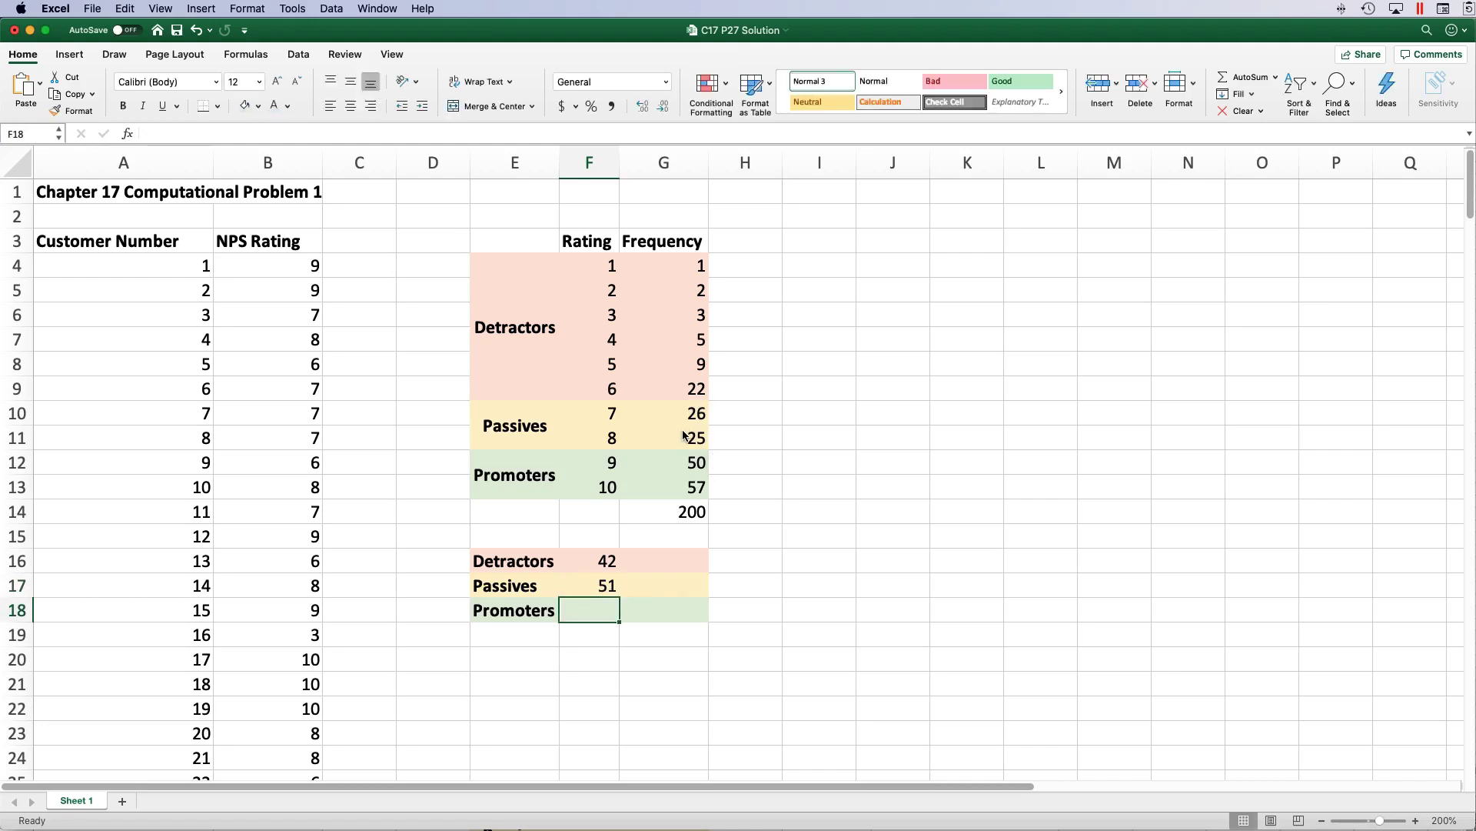
type("=sum(")
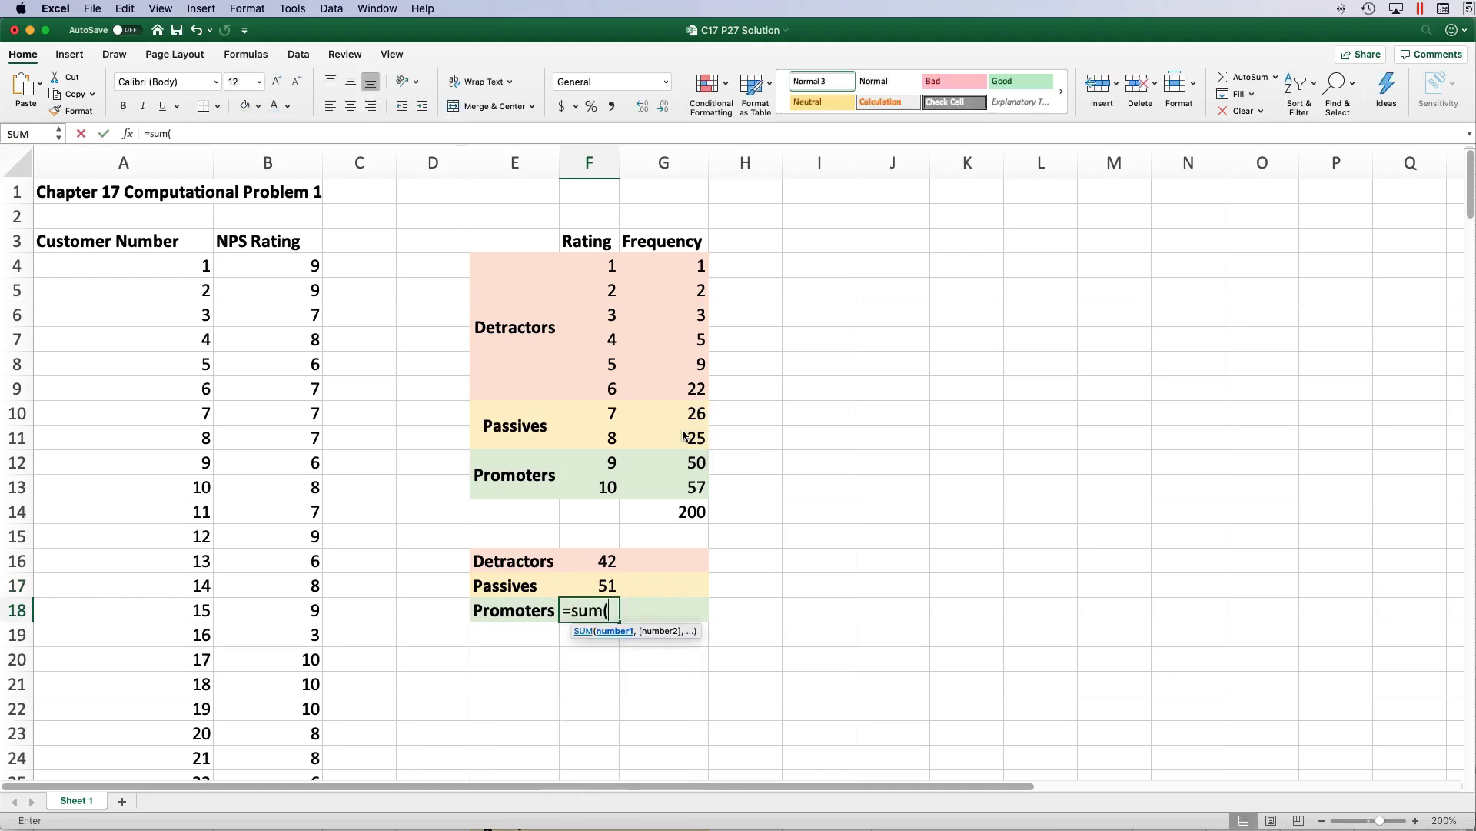
left_click_drag(690, 451, 692, 485)
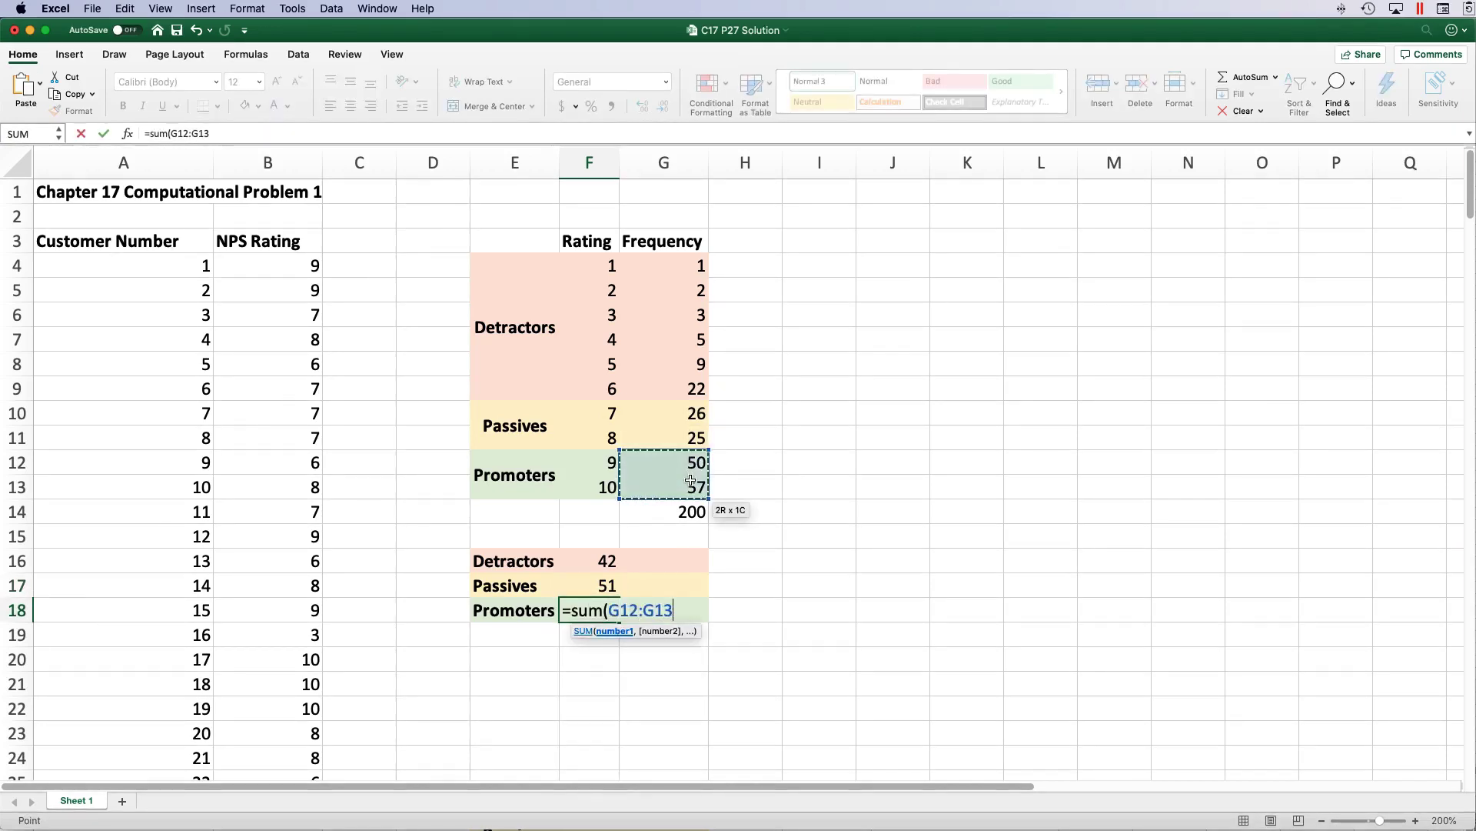
type(")")
key("Return")
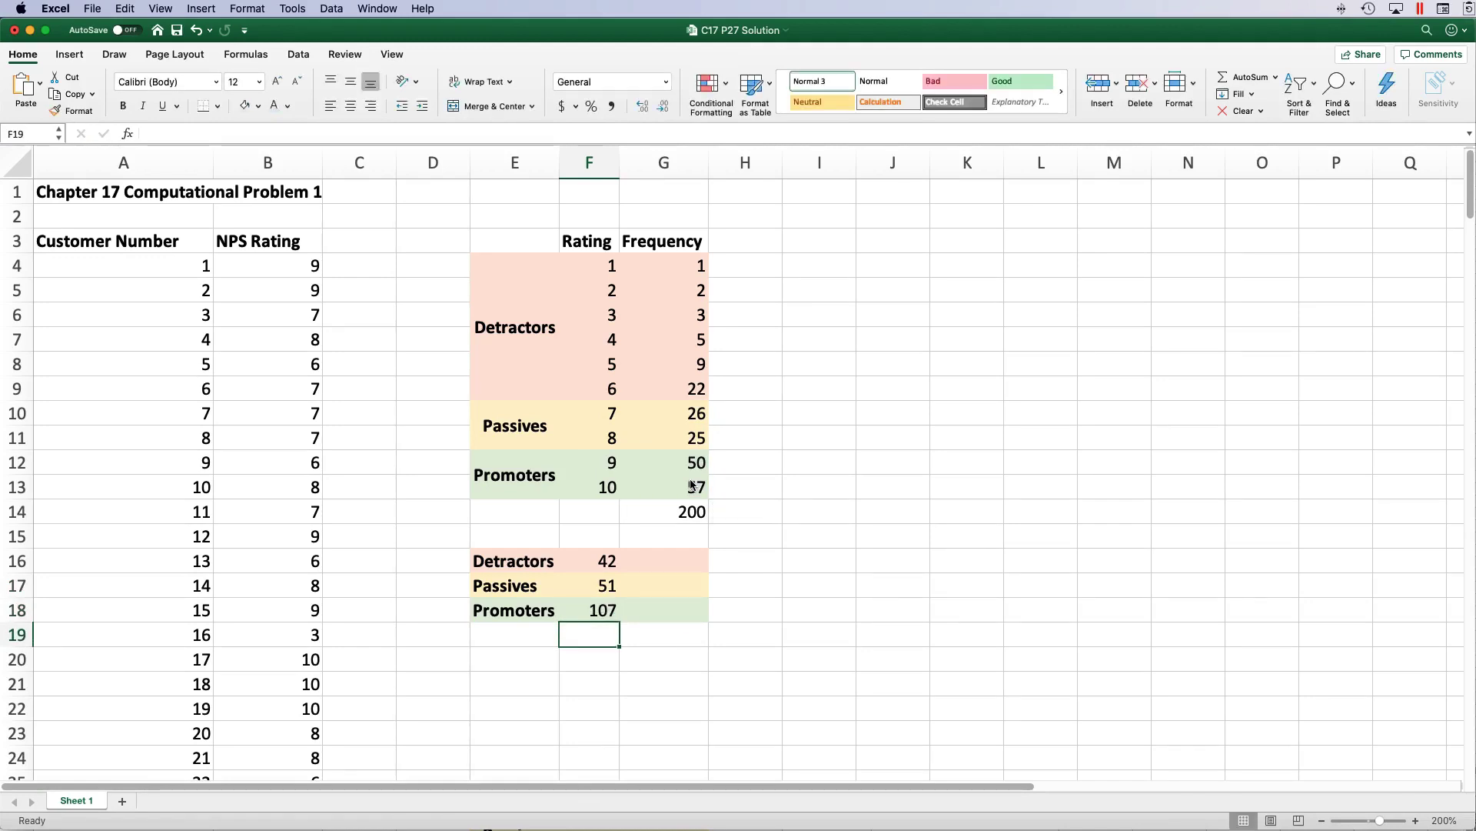
Add a bold Total row summing F16:F18 to 200.
type("=sum(F16:F18")
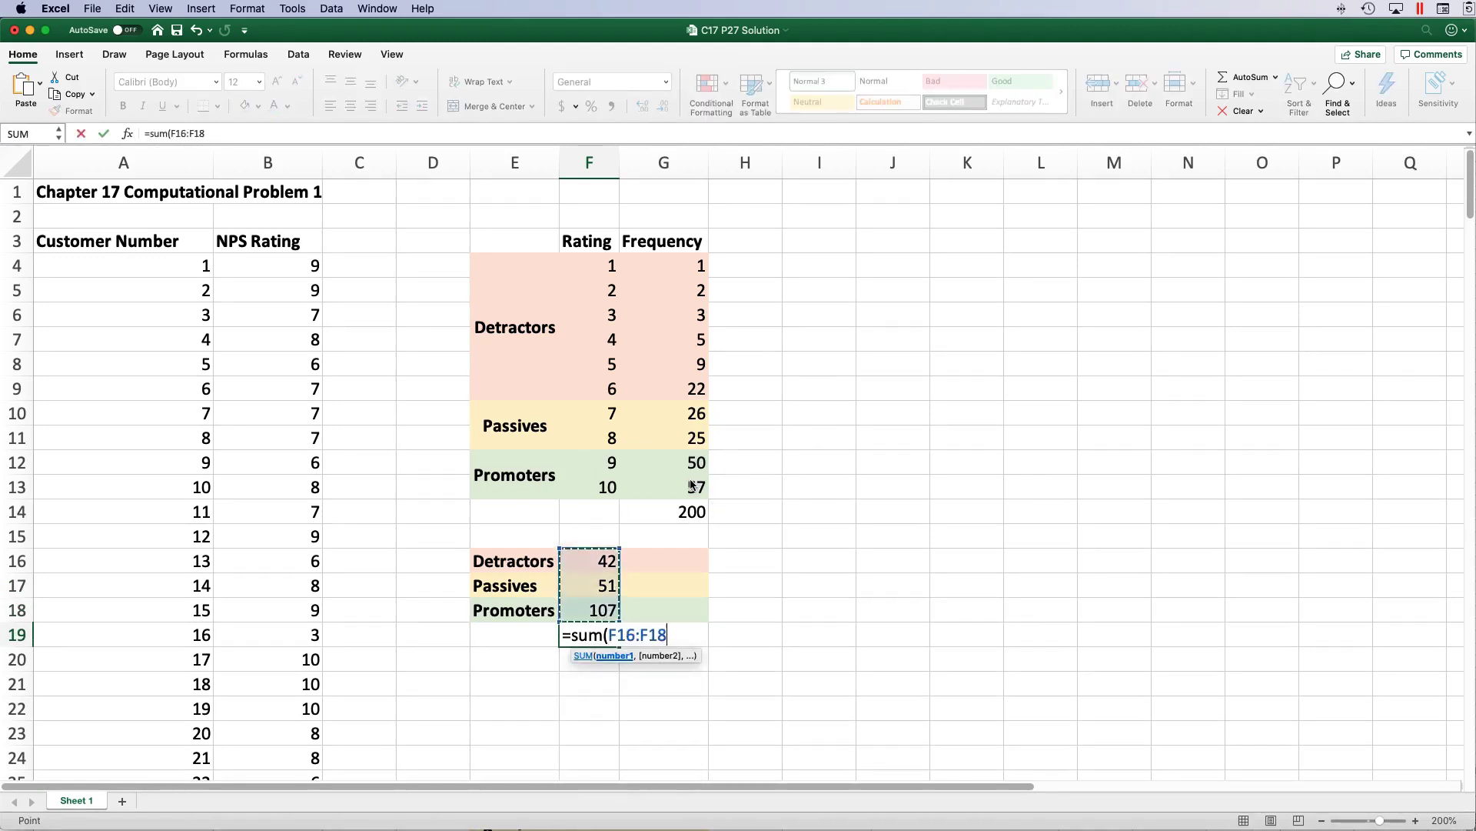
key("Return")
key("Up")
key("Left")
type("Total")
key("Tab")
key("Left")
key("shift+Right")
key("shift+Right")
key("super+b")
left_click(666, 565)
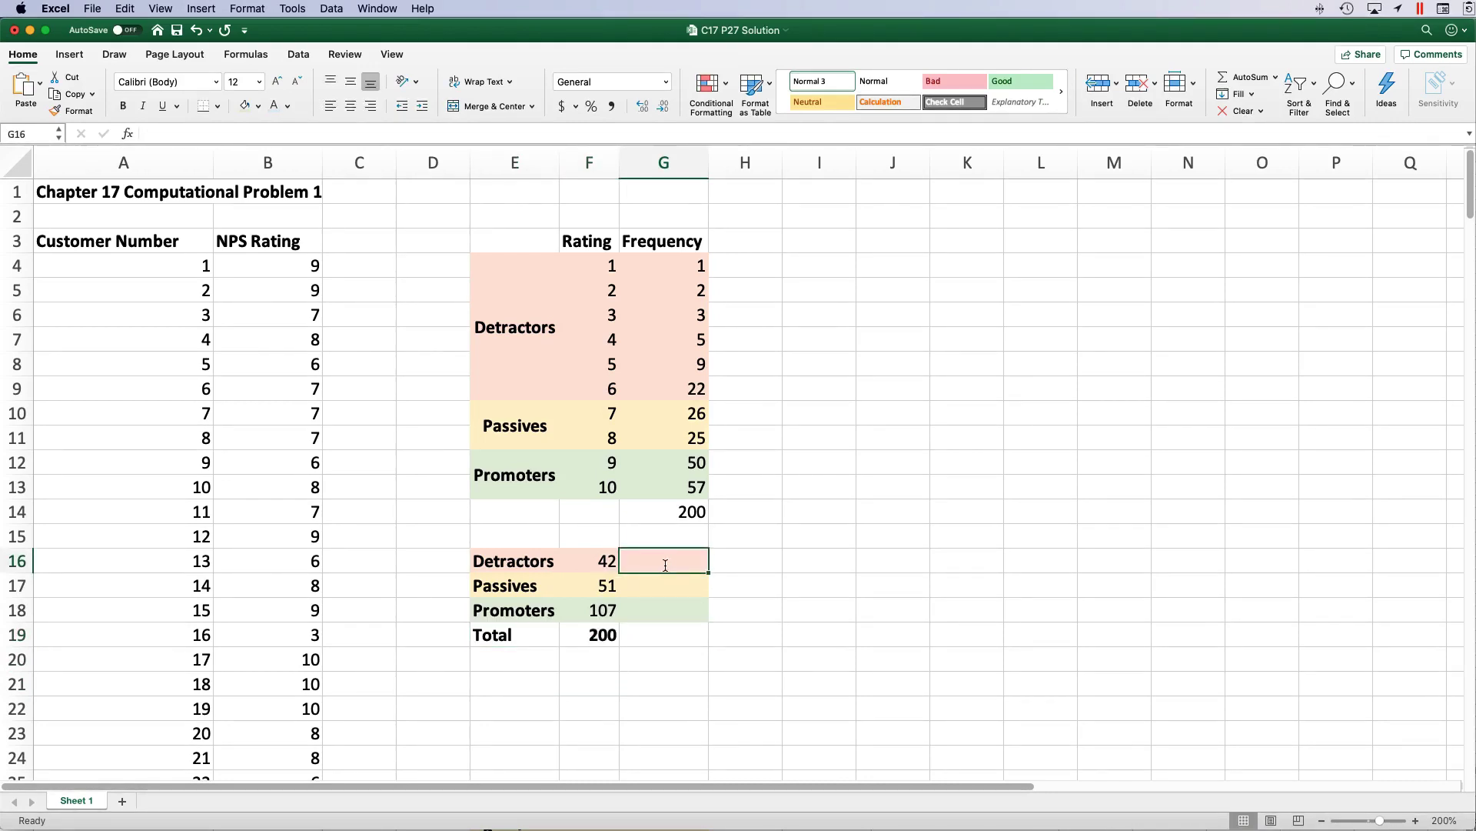
Compute Detractors and Passives shares as =F16/F19 (0.21) and =F17/F19 (0.255).
type("=")
left_click(583, 565)
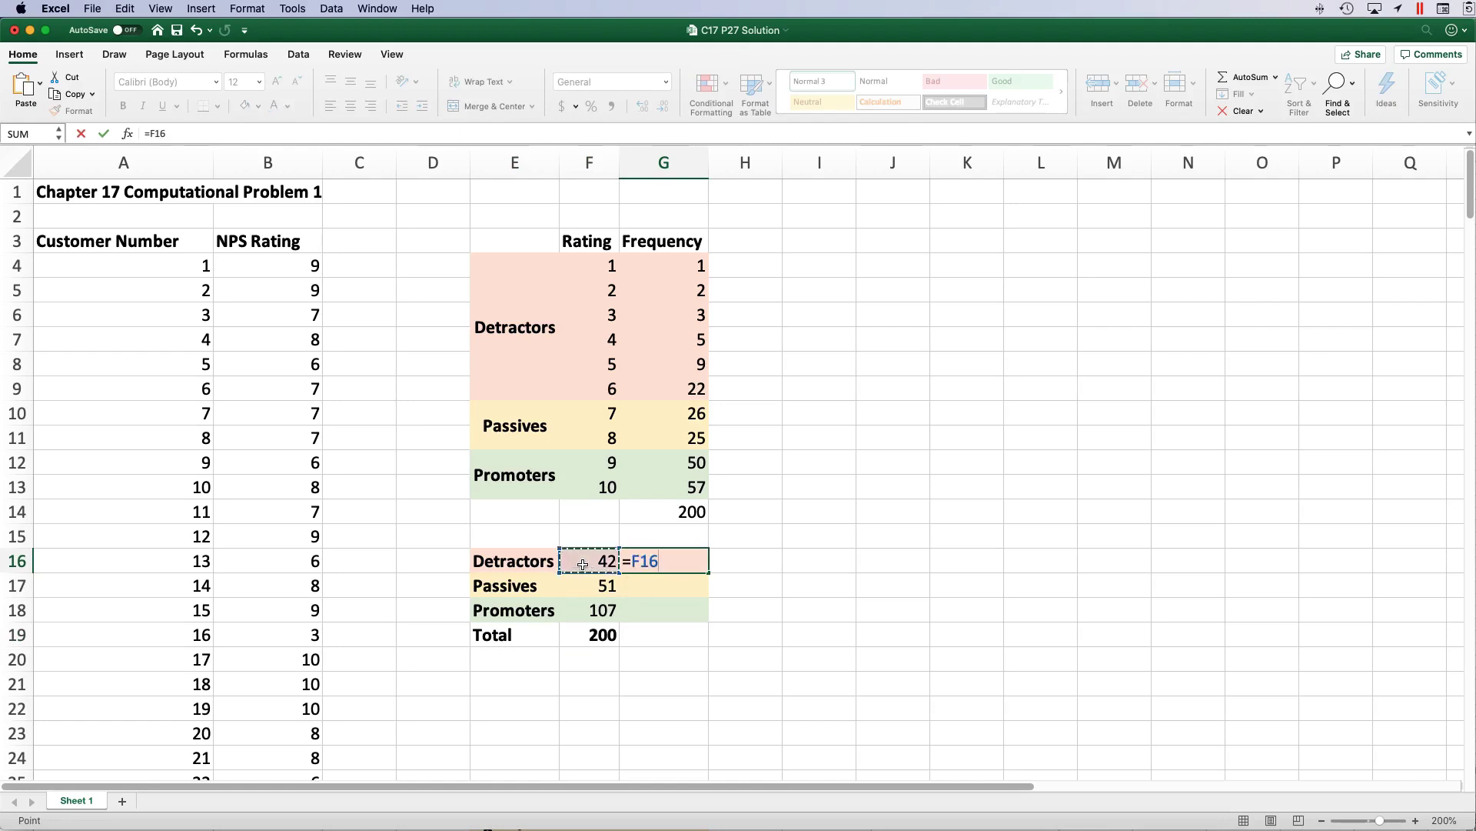
type("/")
left_click(600, 641)
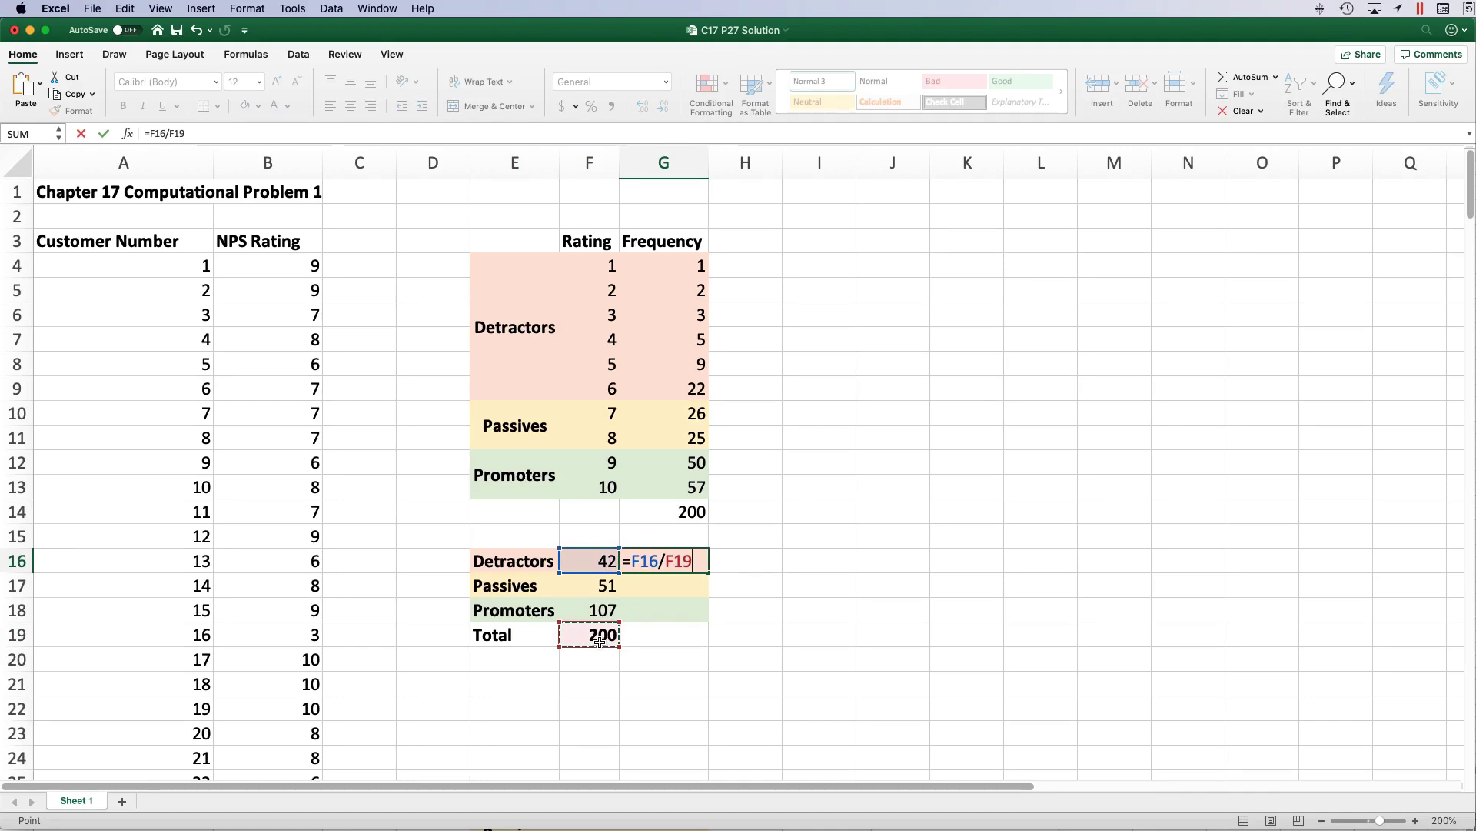
key("Return")
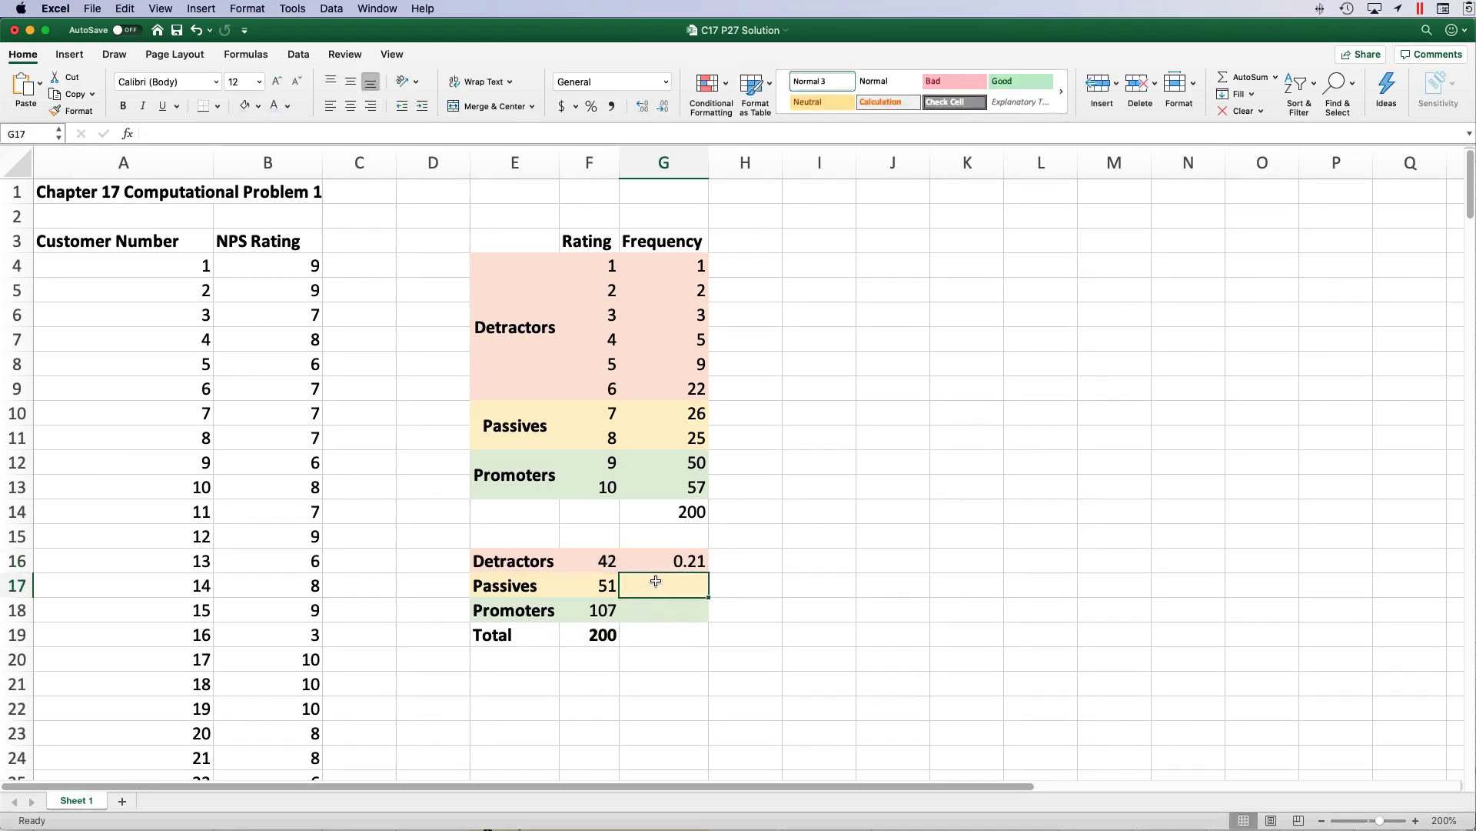
type("=")
left_click(603, 583)
type("/")
left_click(597, 635)
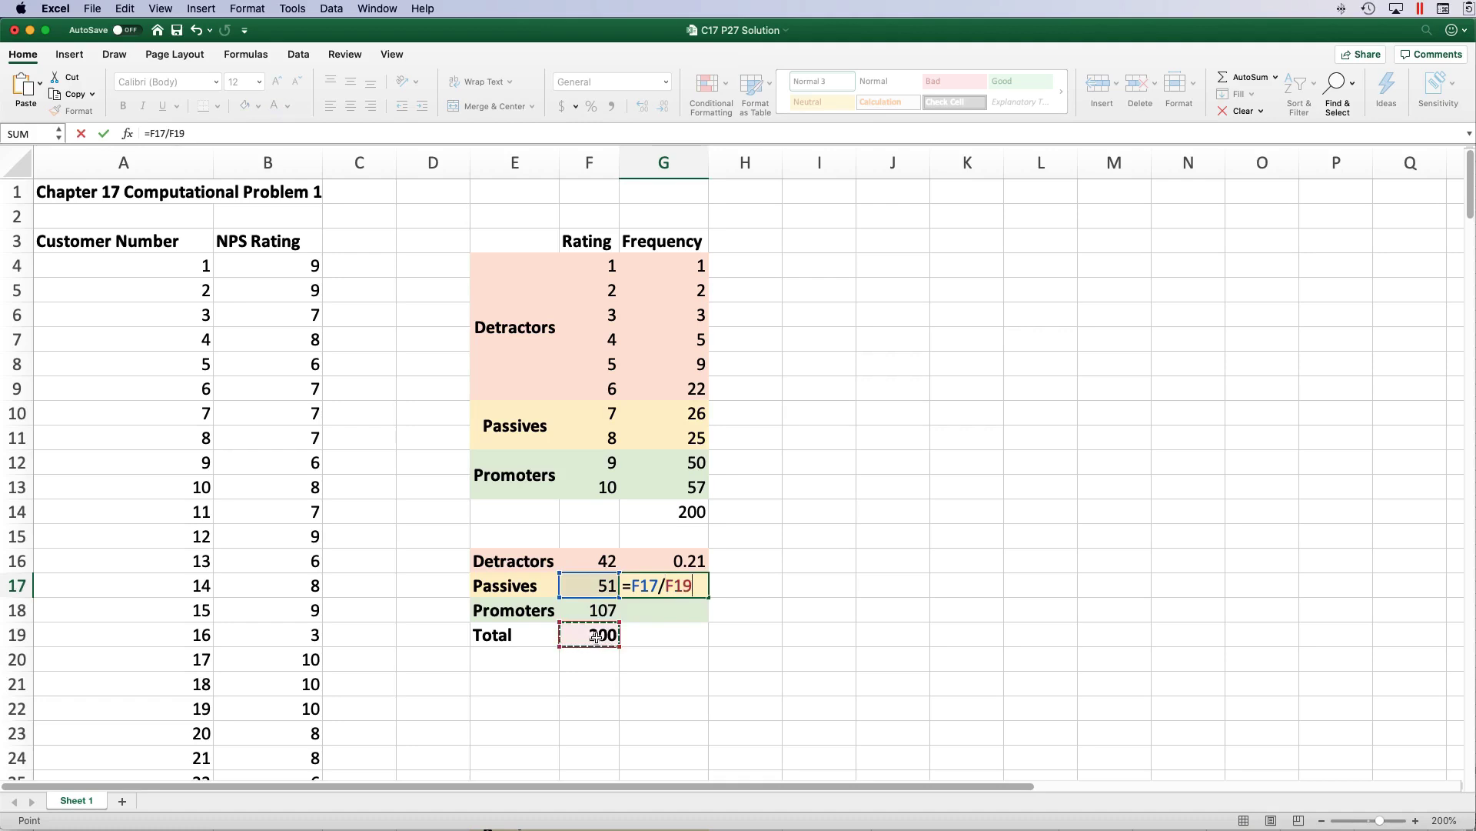
key("Return")
Compute the Promoters share as =F18/F19, giving 0.535.
type("=")
left_click(589, 606)
type("/")
left_click(578, 632)
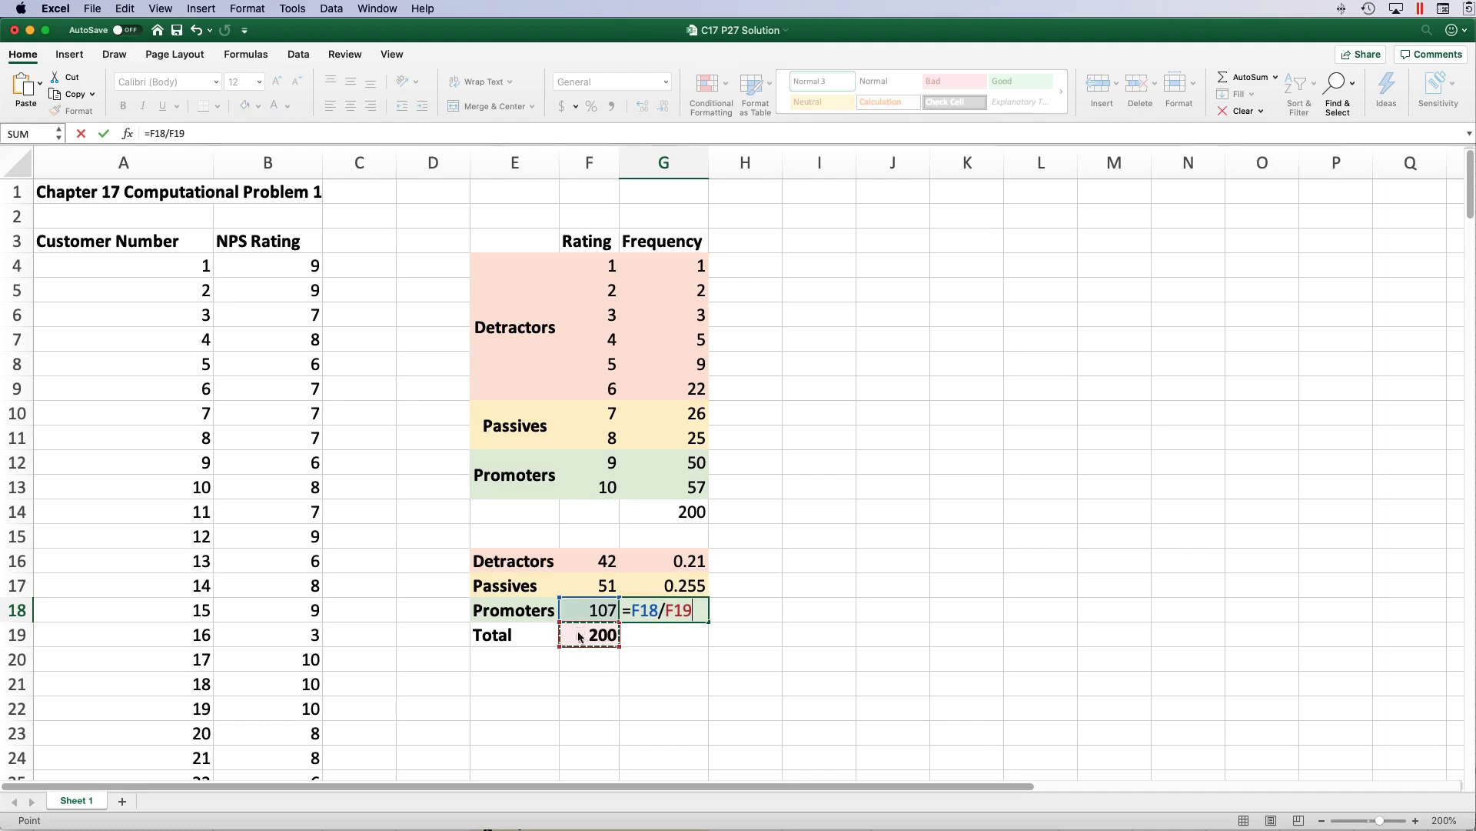
key("Return")
Copy the Total sum formula into G19 so the shares total 1.
left_click_drag(685, 566, 675, 637)
left_click(600, 635)
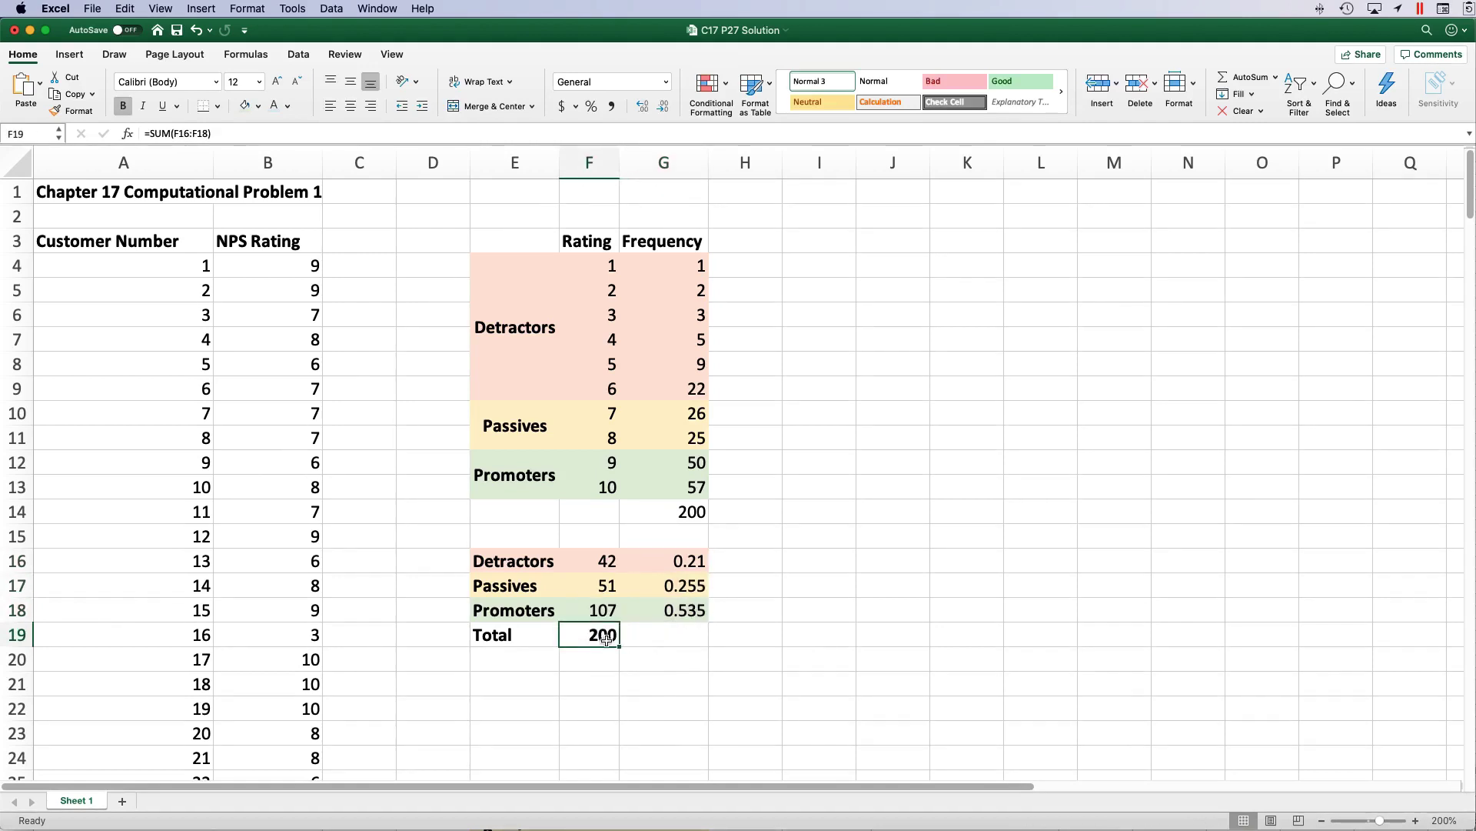
key("super+c")
left_click(670, 641)
key("super+v")
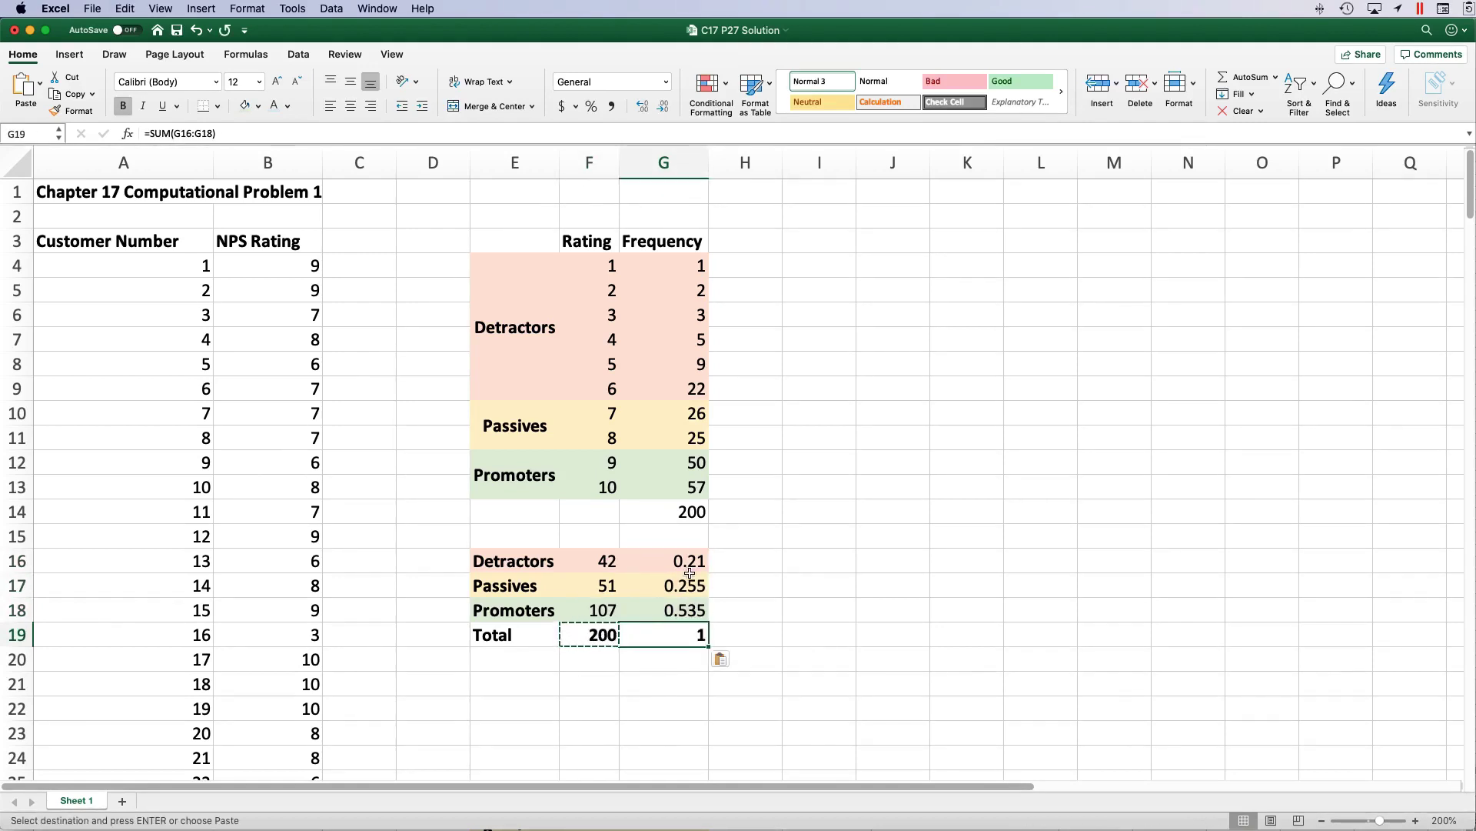
left_click_drag(687, 567, 680, 638)
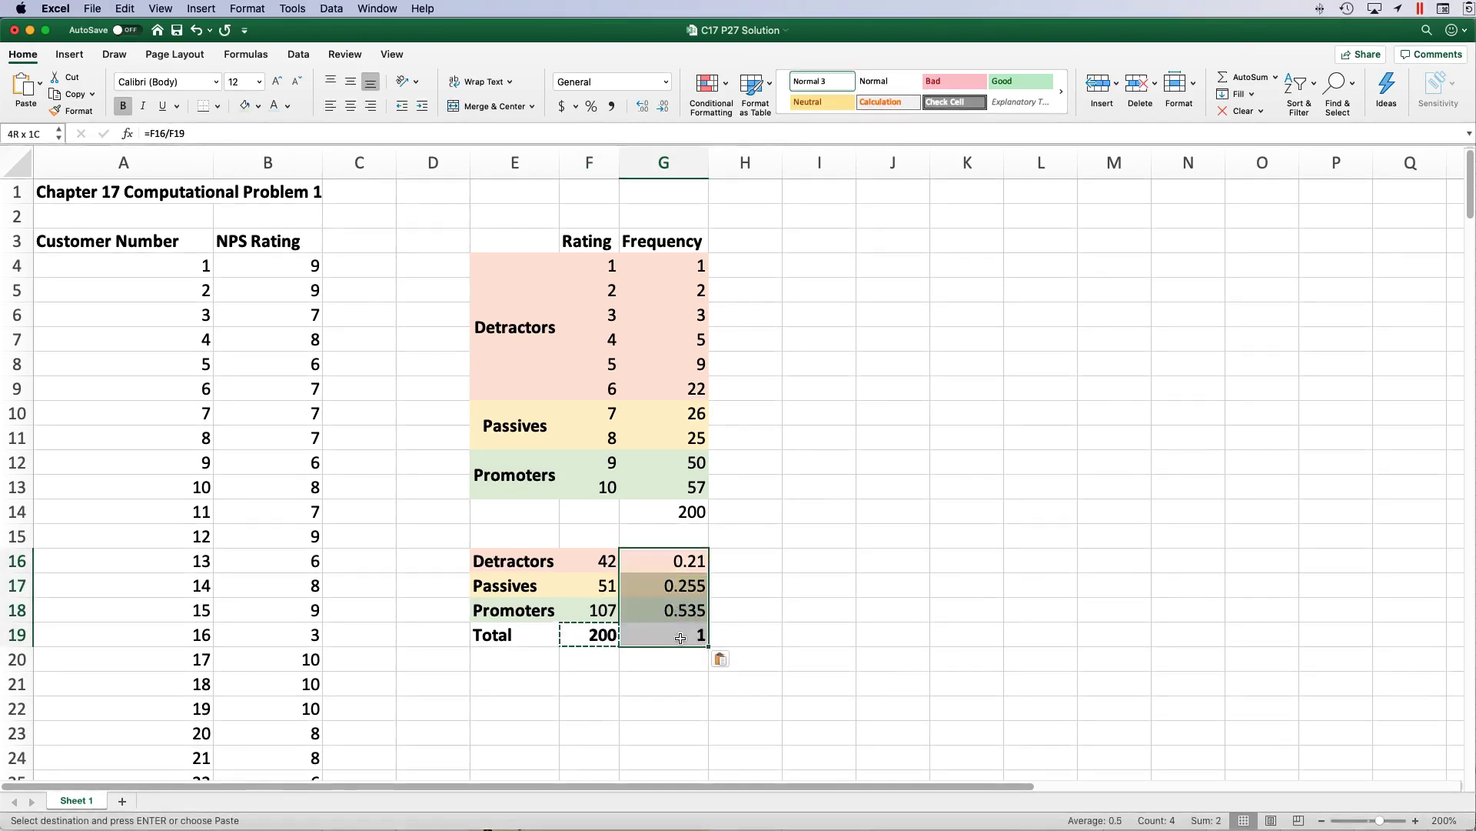
Format the shares as percentages with one decimal: 21.0%, 25.5%, 53.5%, 100.0%.
key("ctrl+shift+5")
left_click(639, 108)
left_click(873, 604)
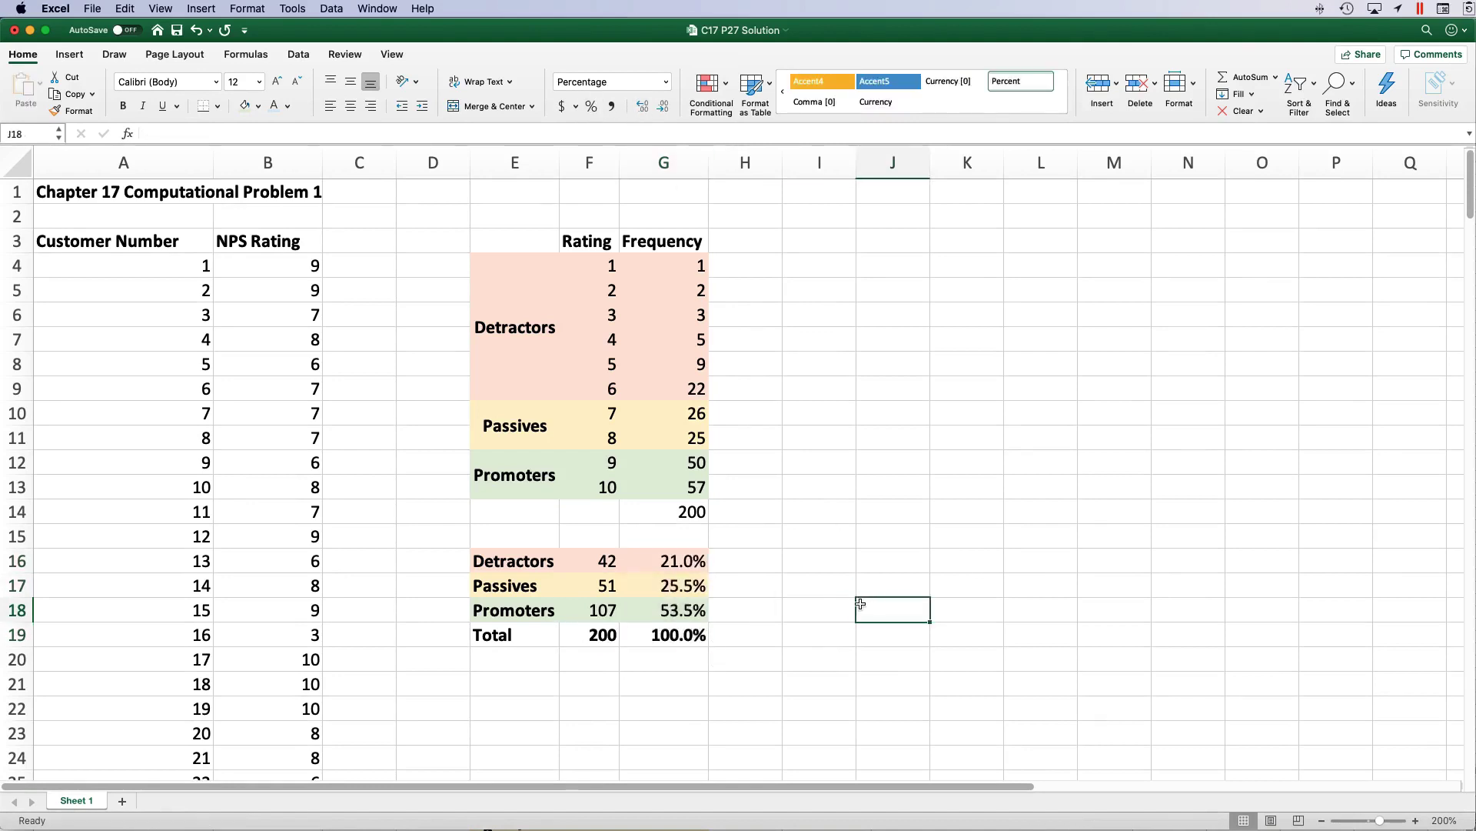
Give the Total row E19:G19 a thick bottom border.
left_click_drag(677, 635, 500, 636)
left_click(219, 106)
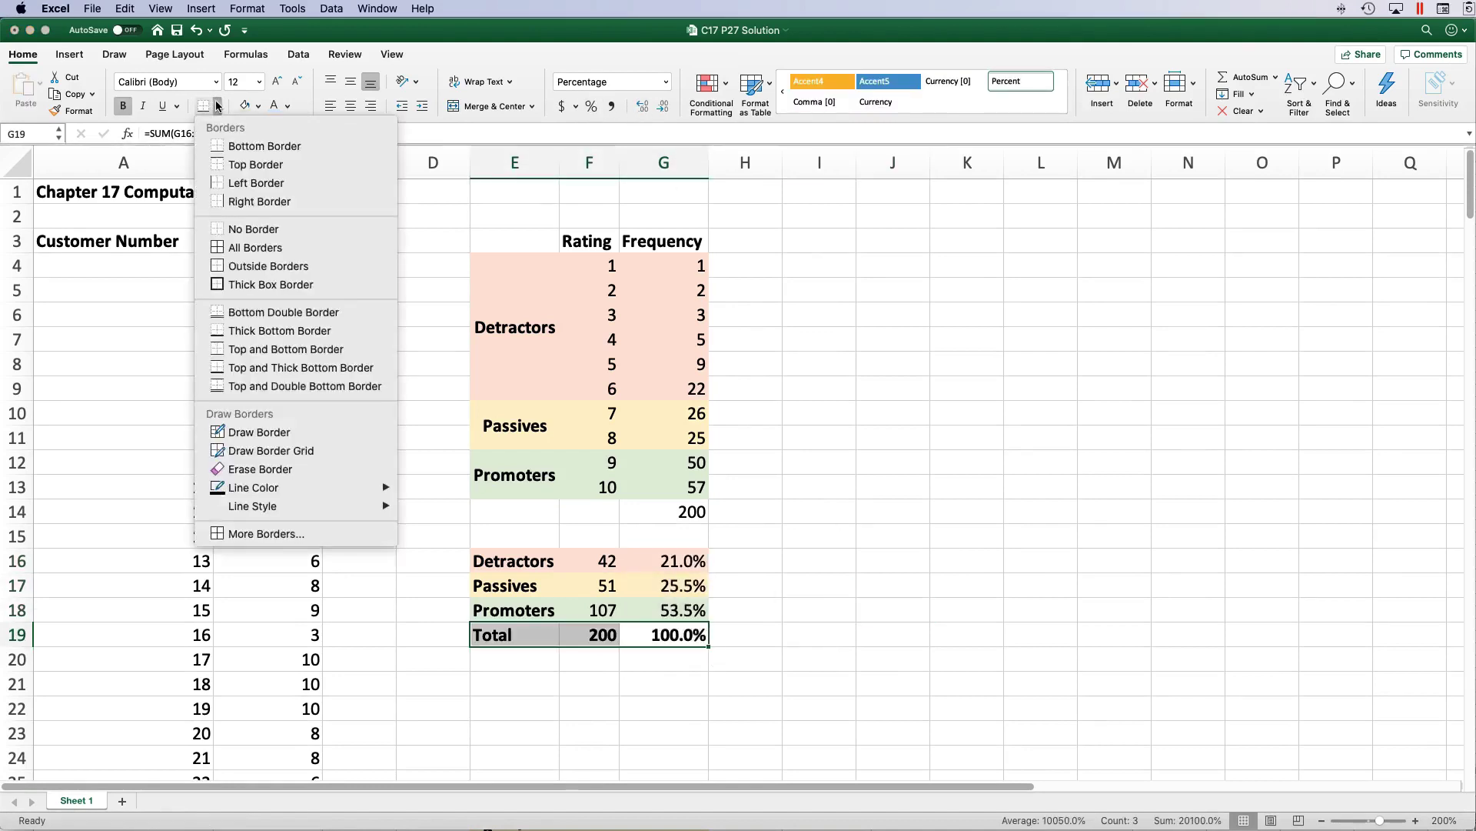
left_click(266, 330)
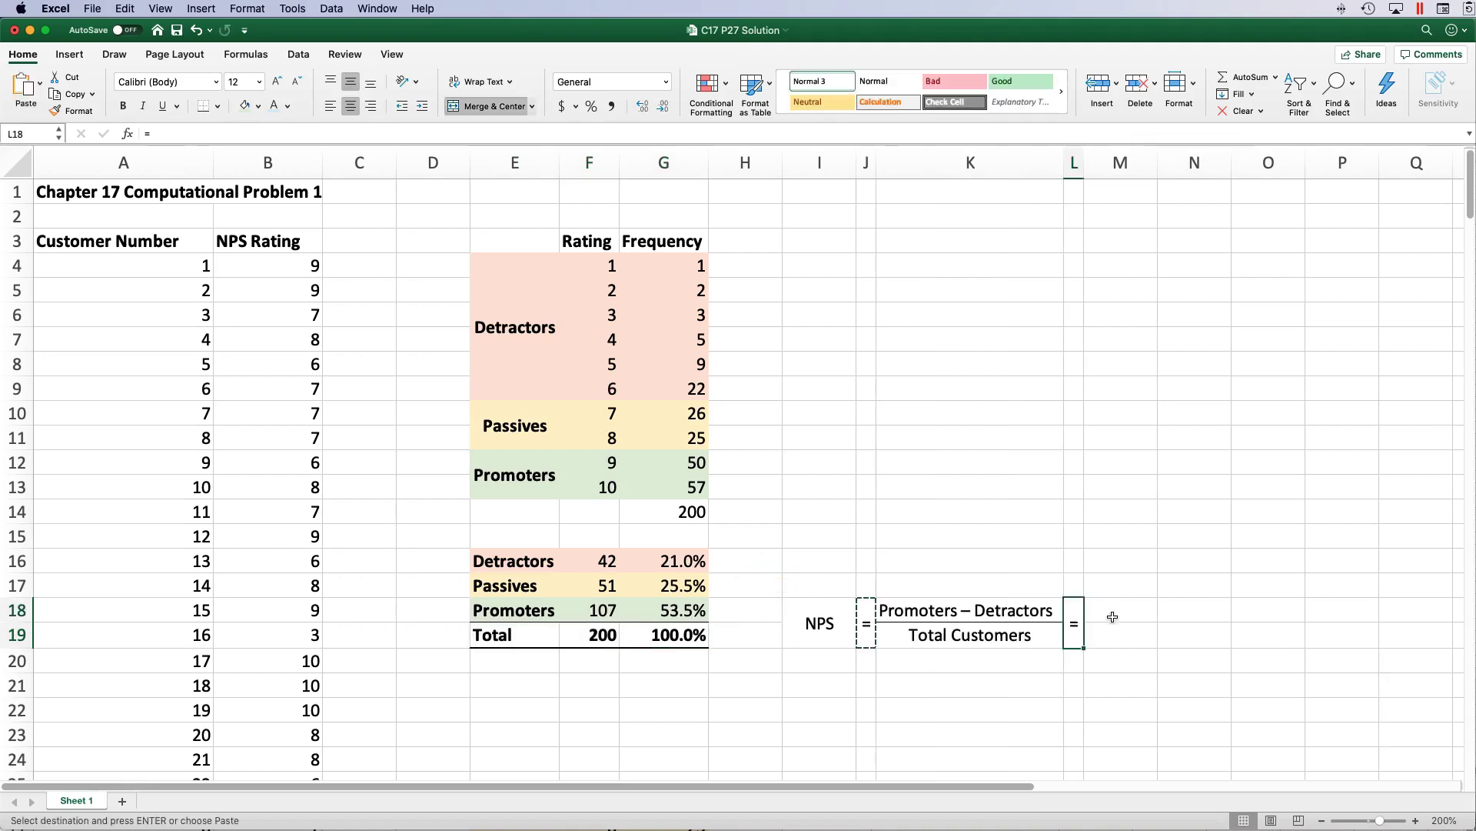
Enter =F18-F16 in M18 so Promoters (107) minus Detractors (42) gives 65.
left_click(1117, 609)
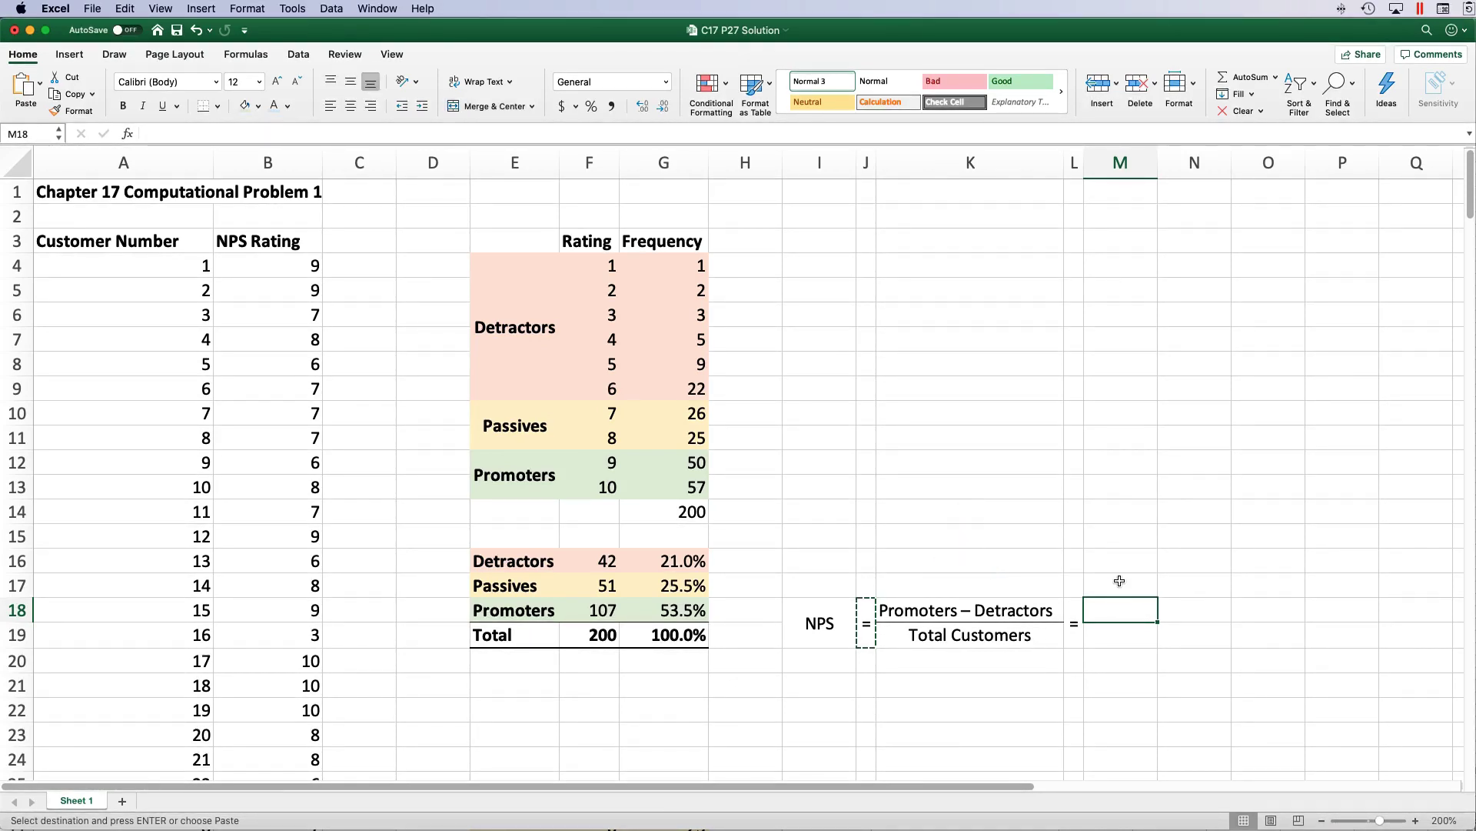
type("=")
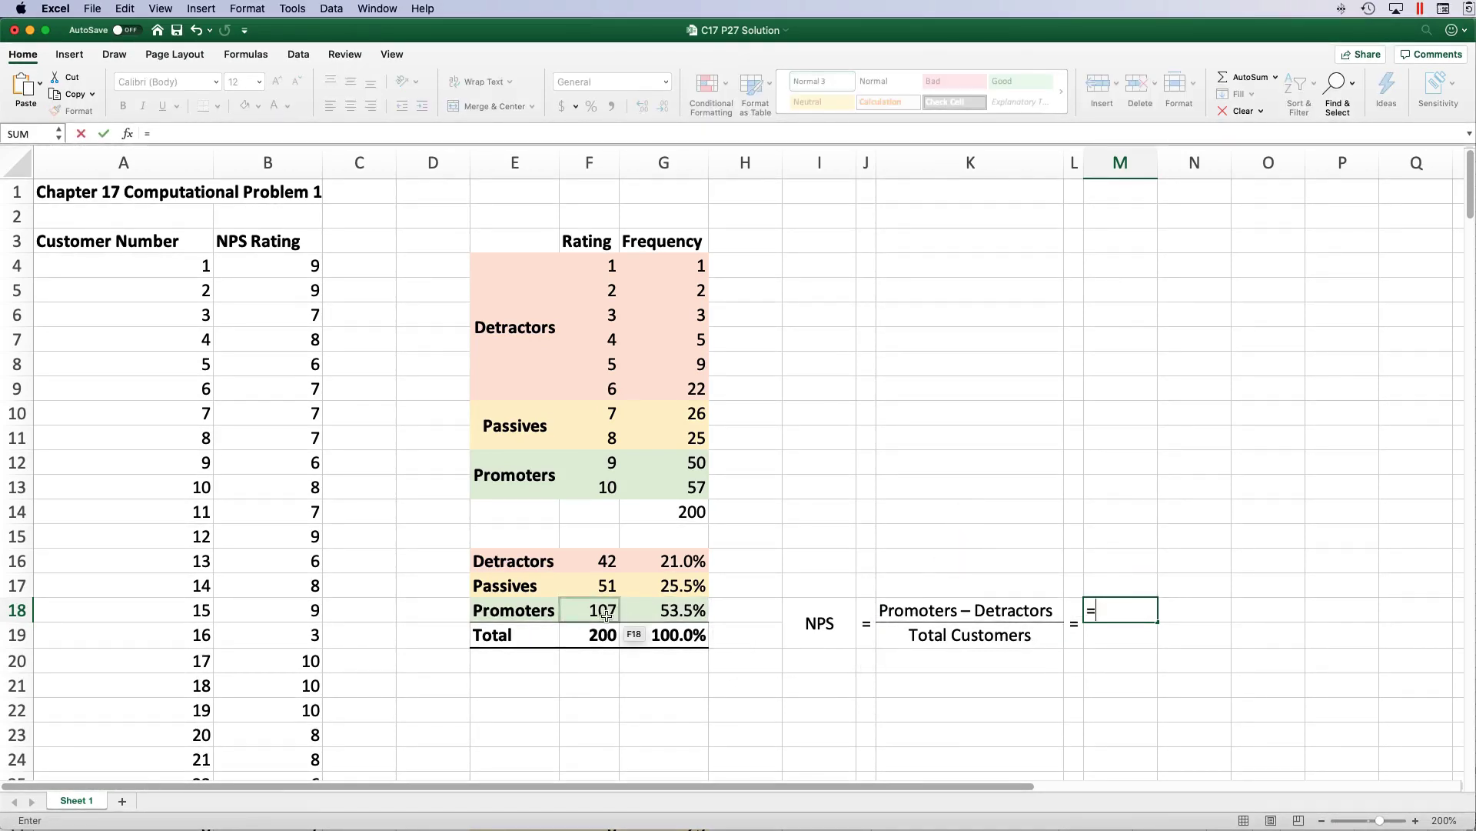
left_click(598, 614)
type("-")
left_click(576, 561)
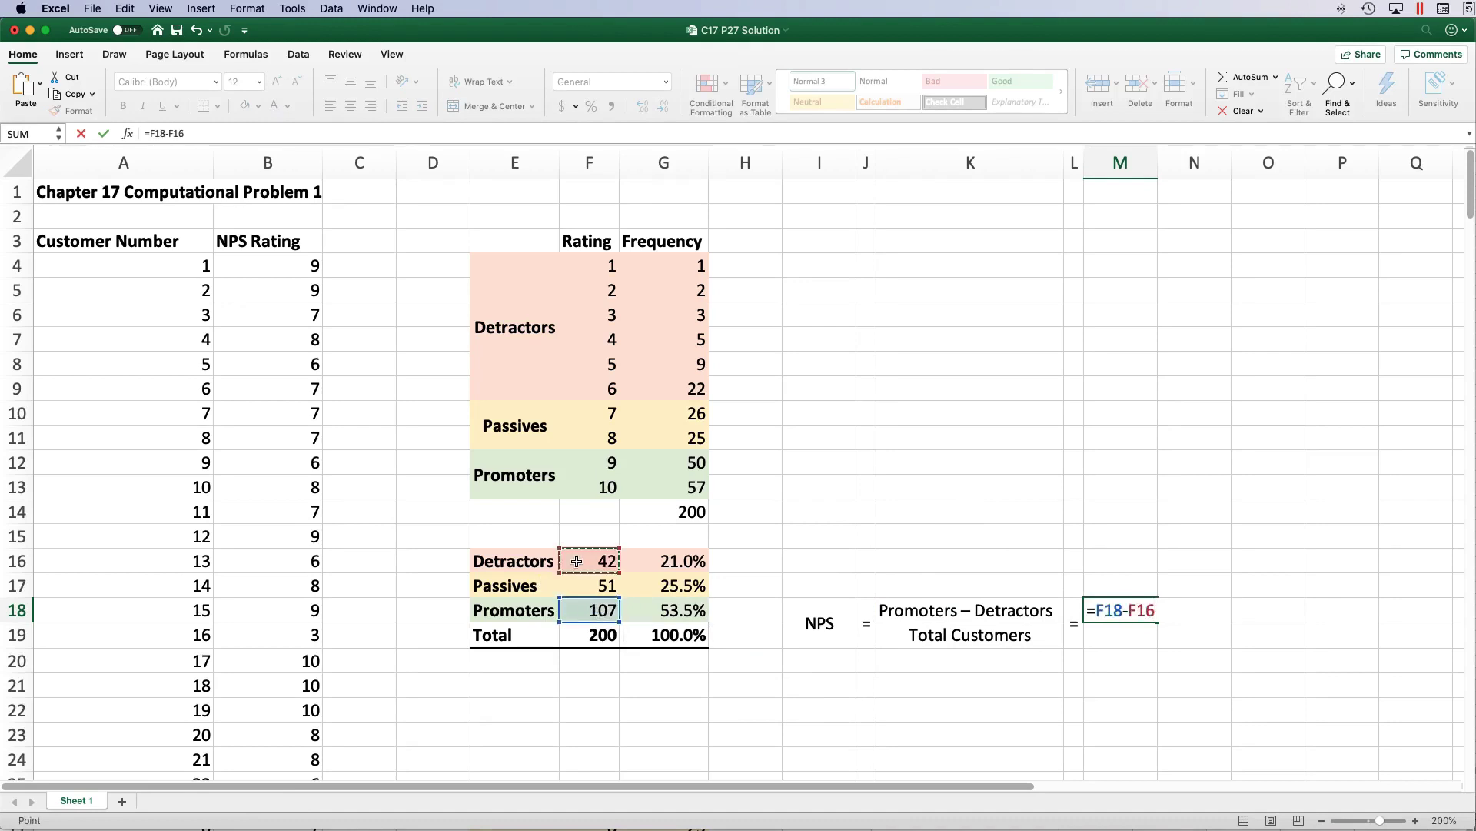
key("Return")
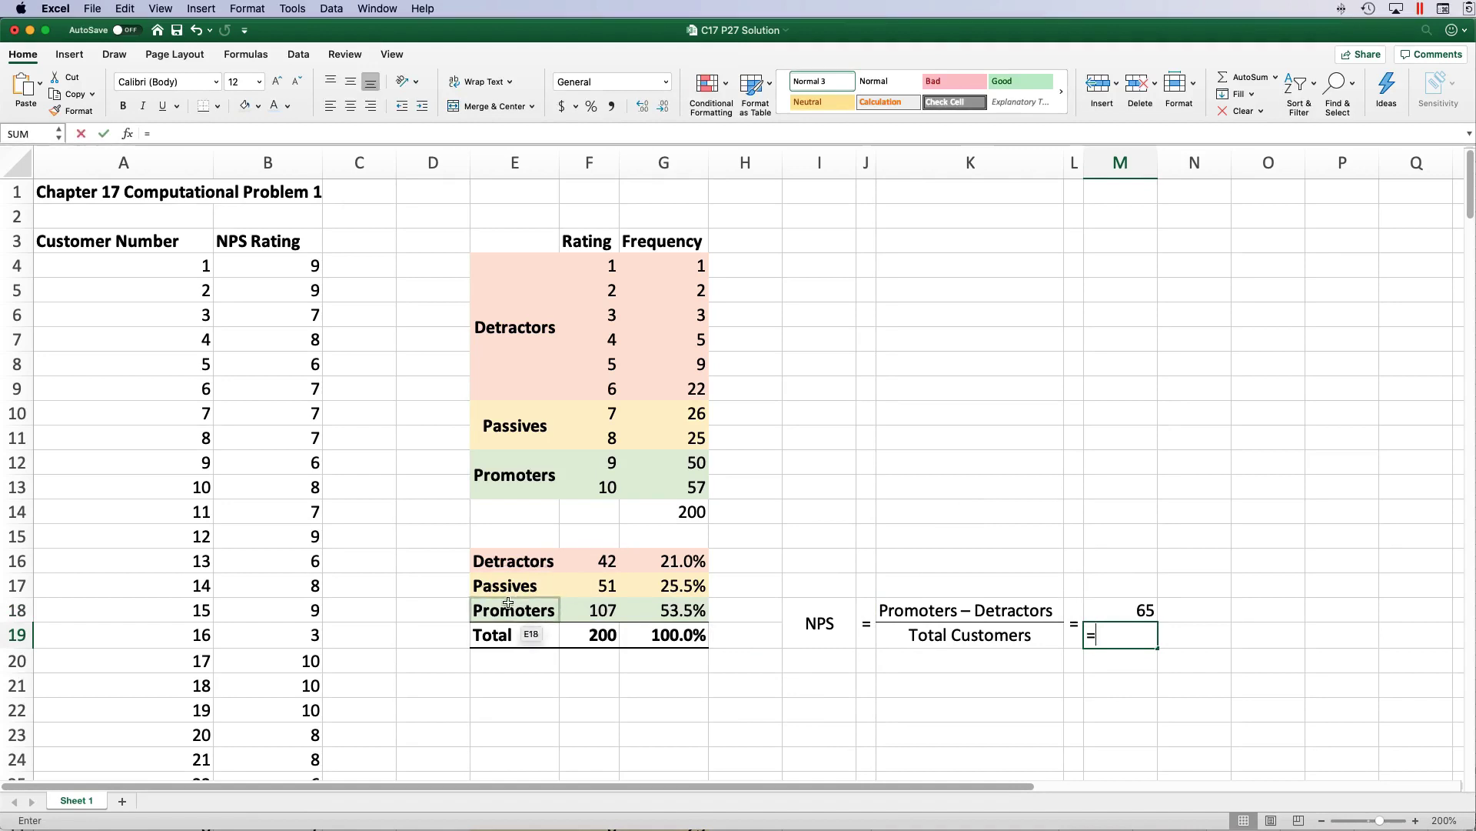
Compute the NPS by dividing the 65 numerator by the 200 total customers (=M18/M19).
type("=")
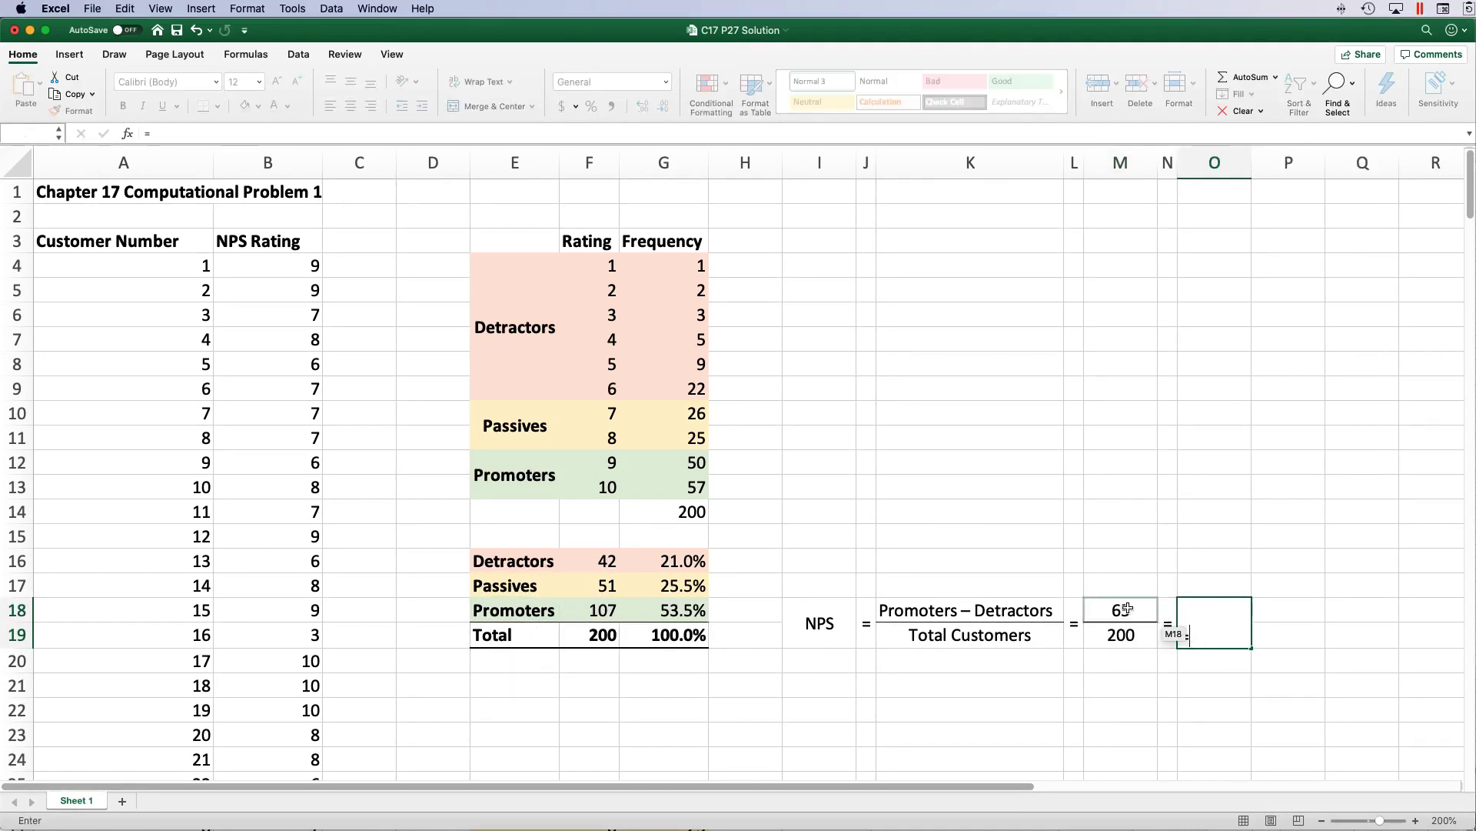
left_click(1117, 610)
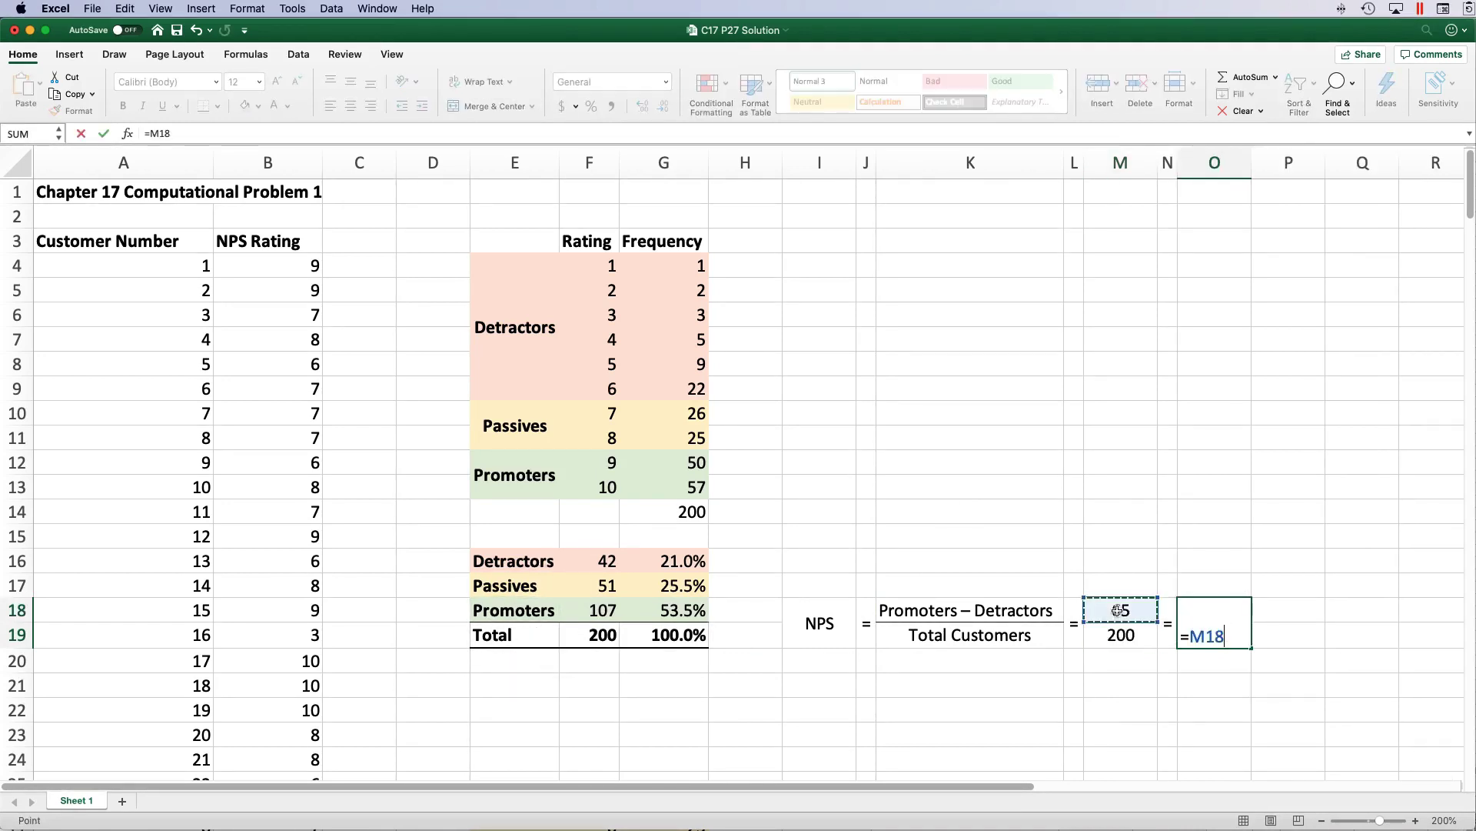
type("/")
left_click(1120, 635)
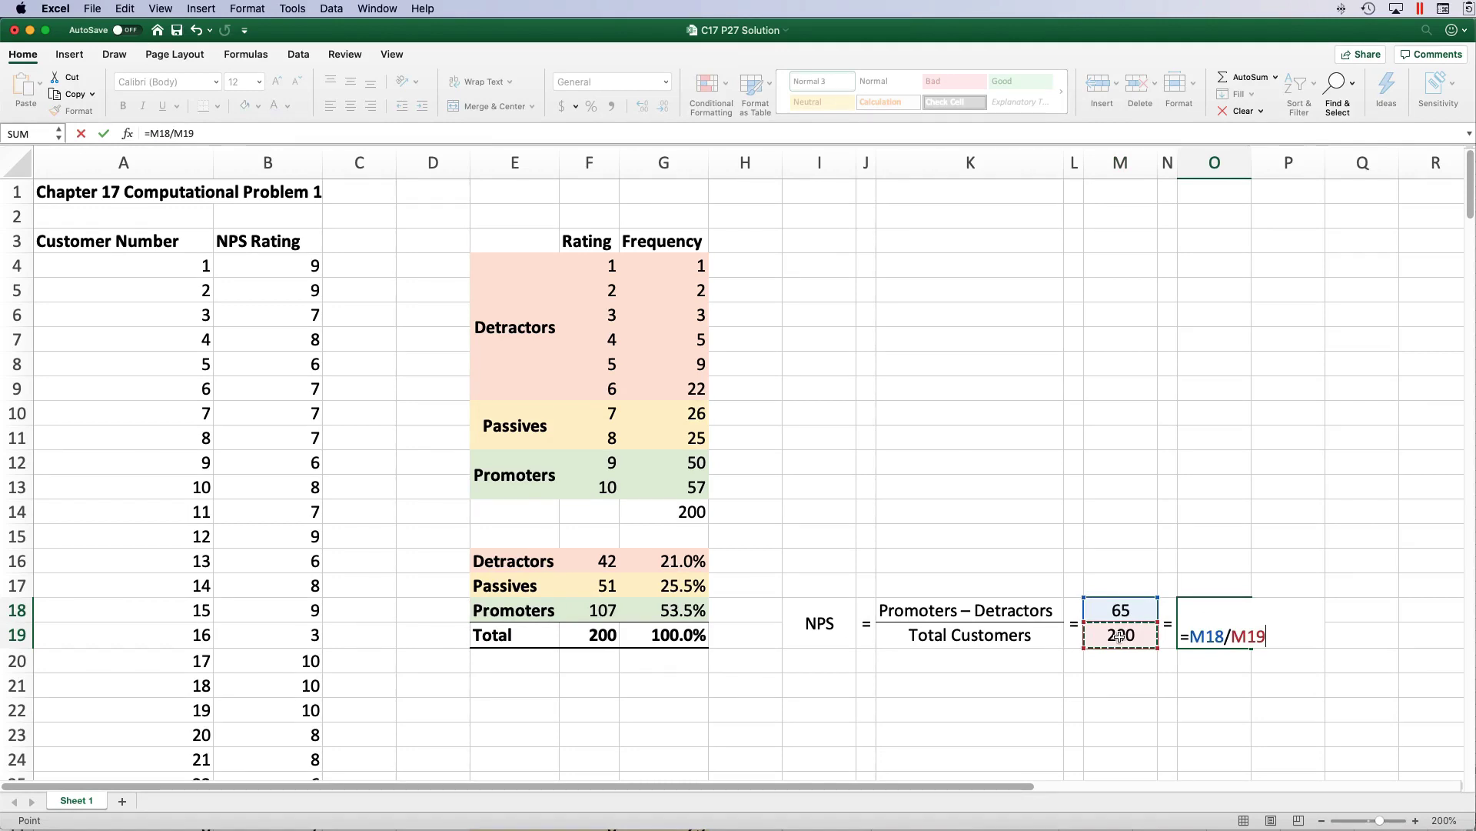
key("Return")
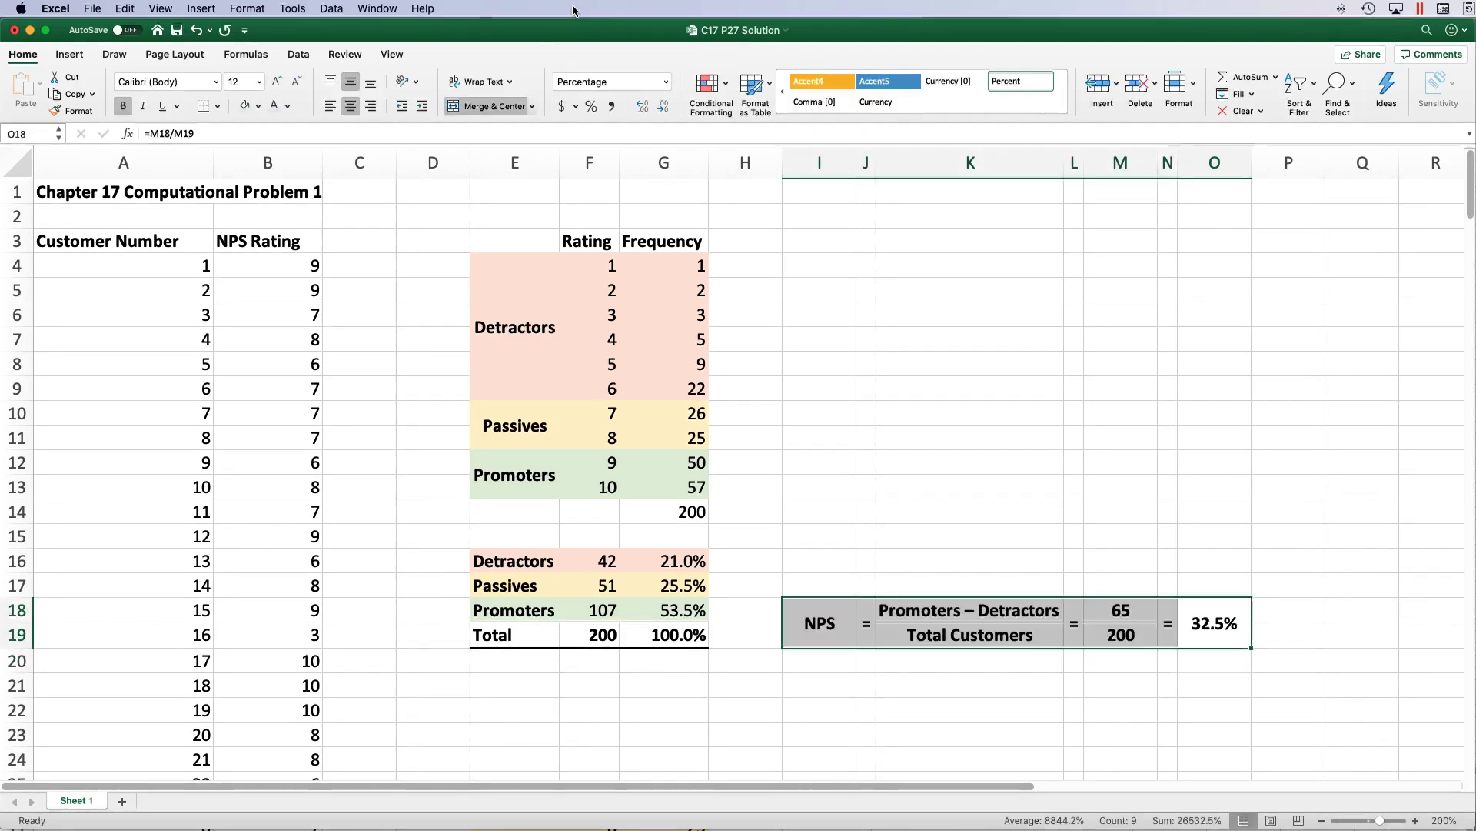